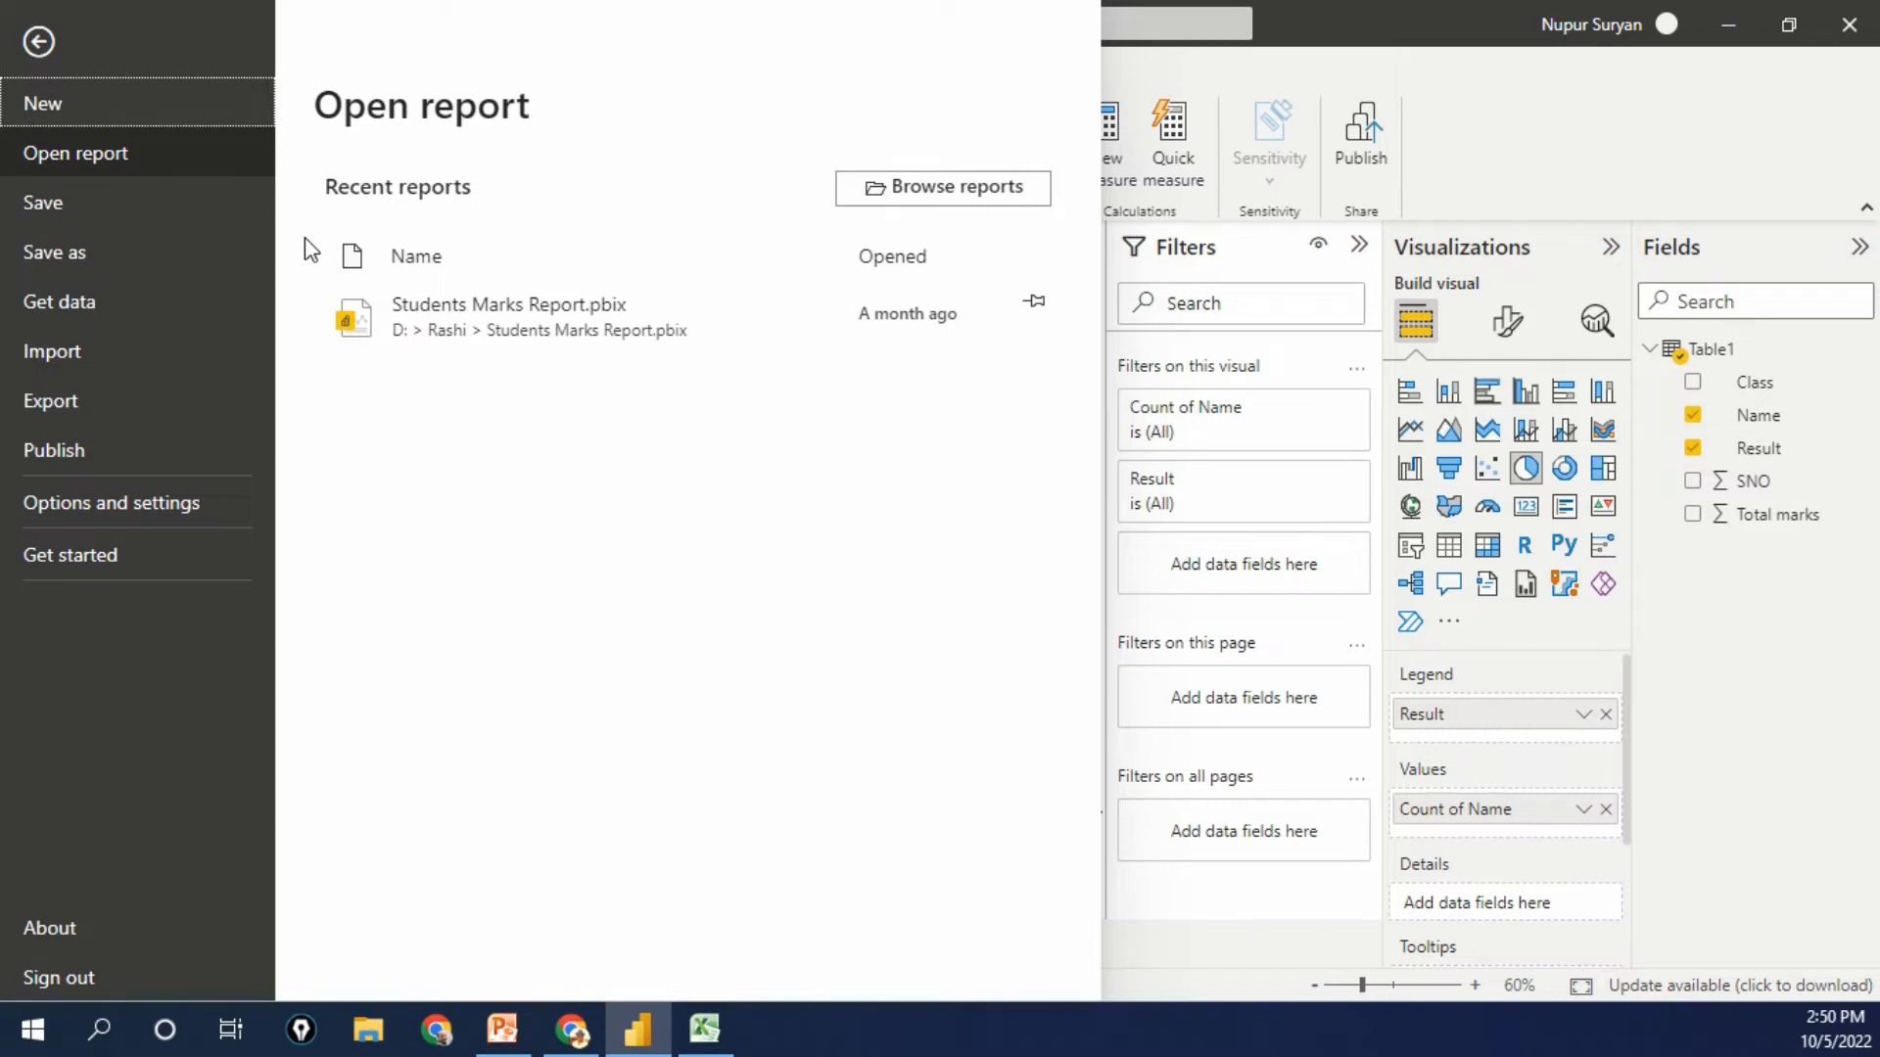
Step: Switch to the Excel workbook and review the Class, Total marks and Result columns of the student table
key(Escape)
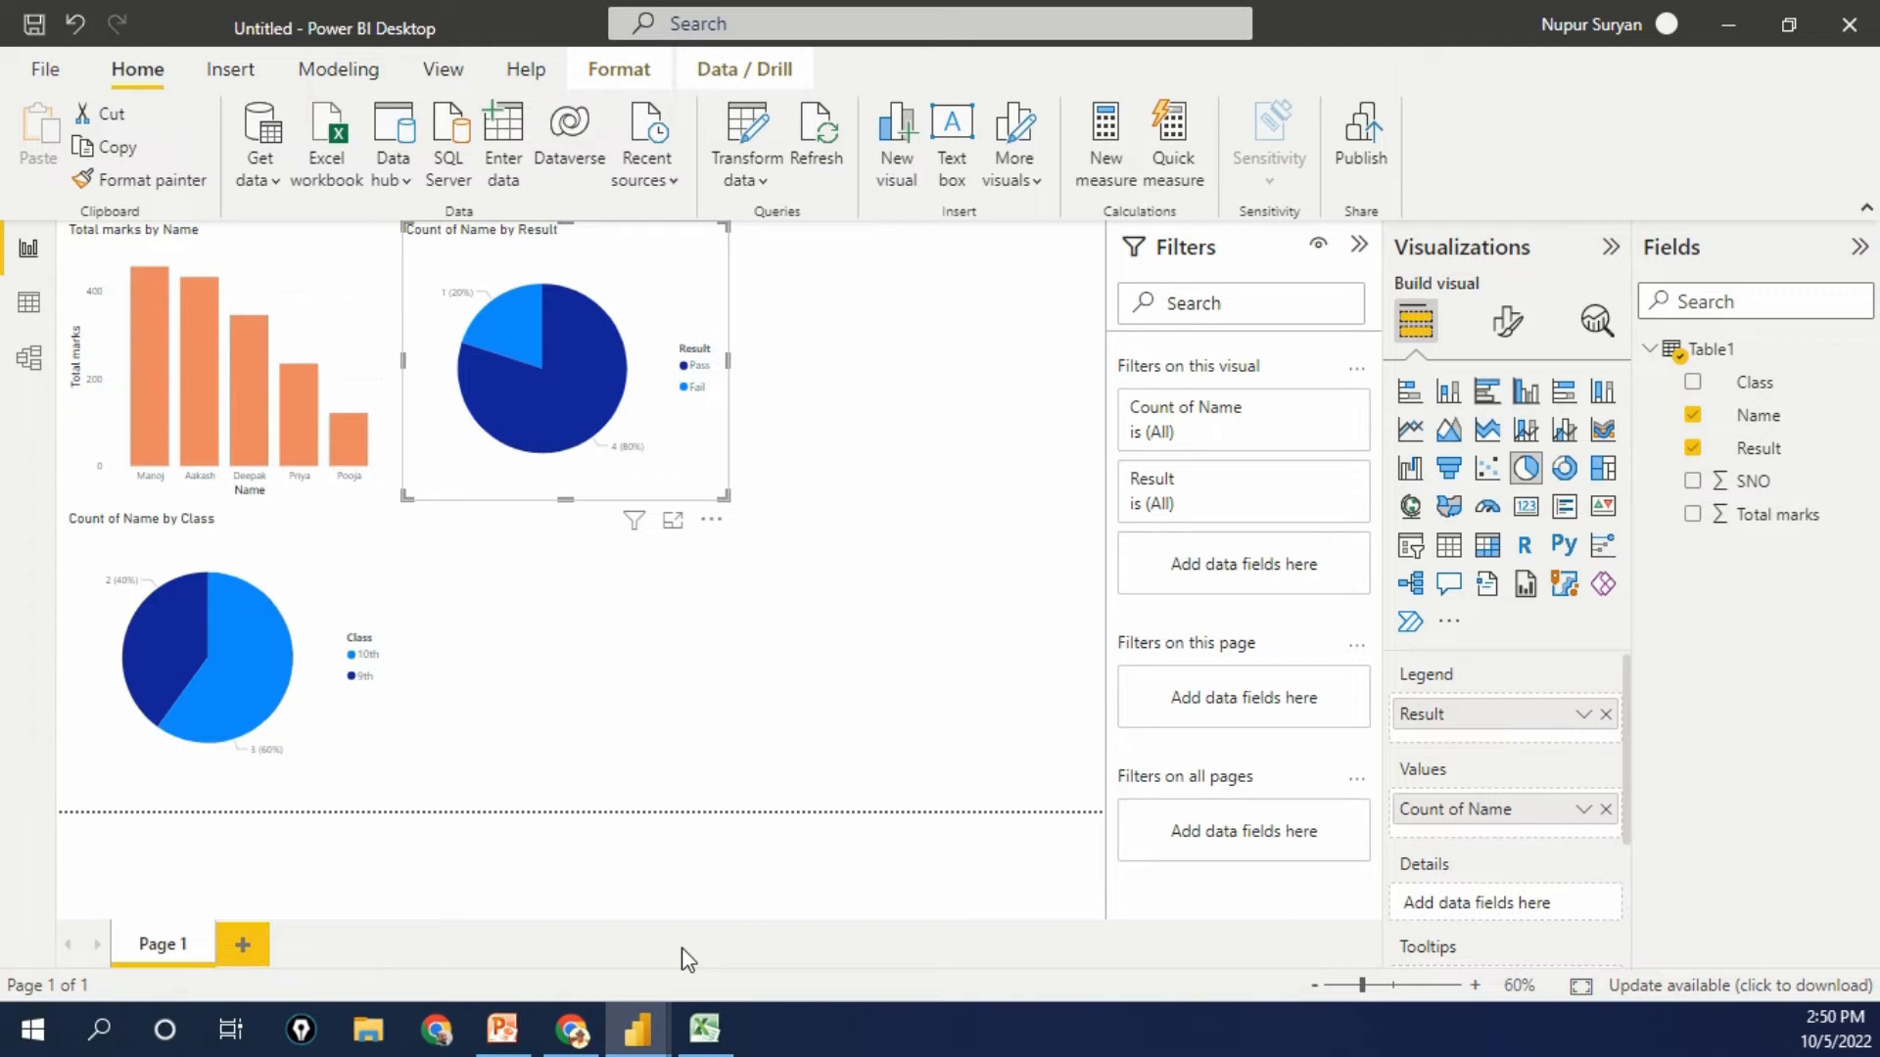
key(alt+Tab)
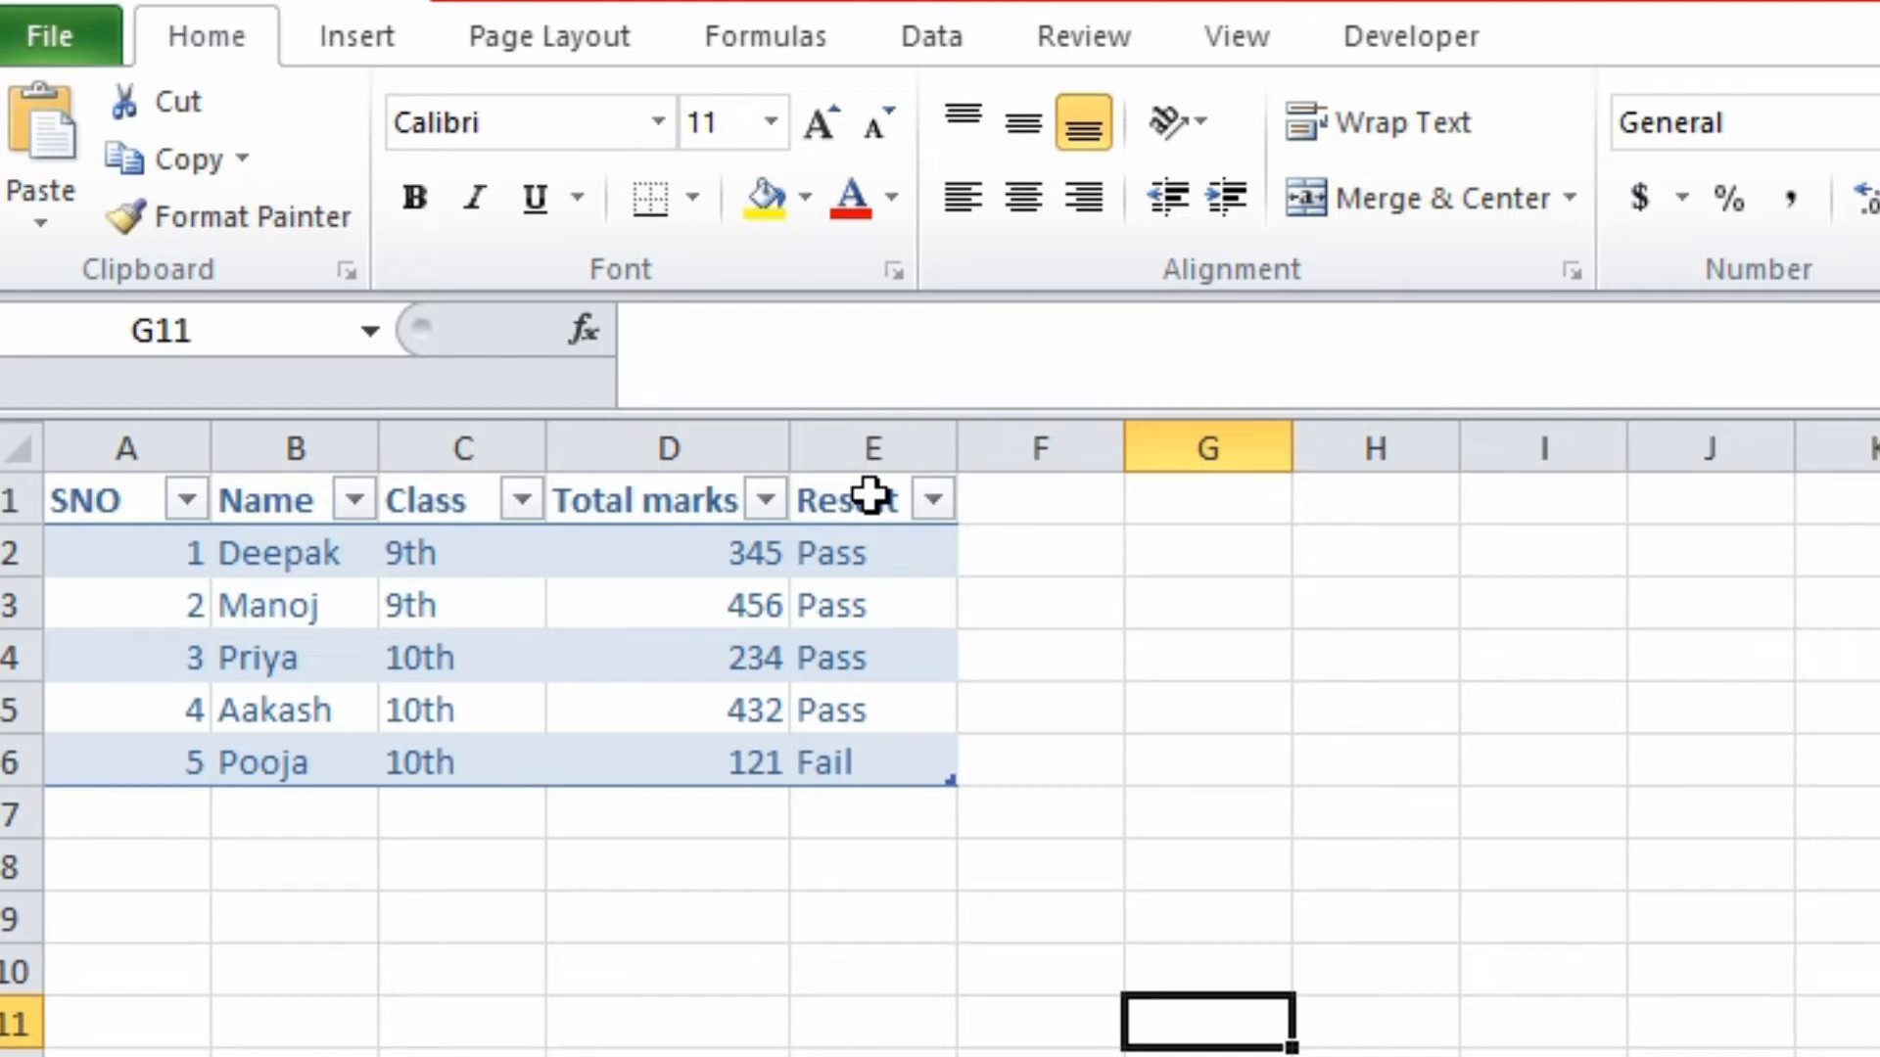
drag(431, 553, 438, 594)
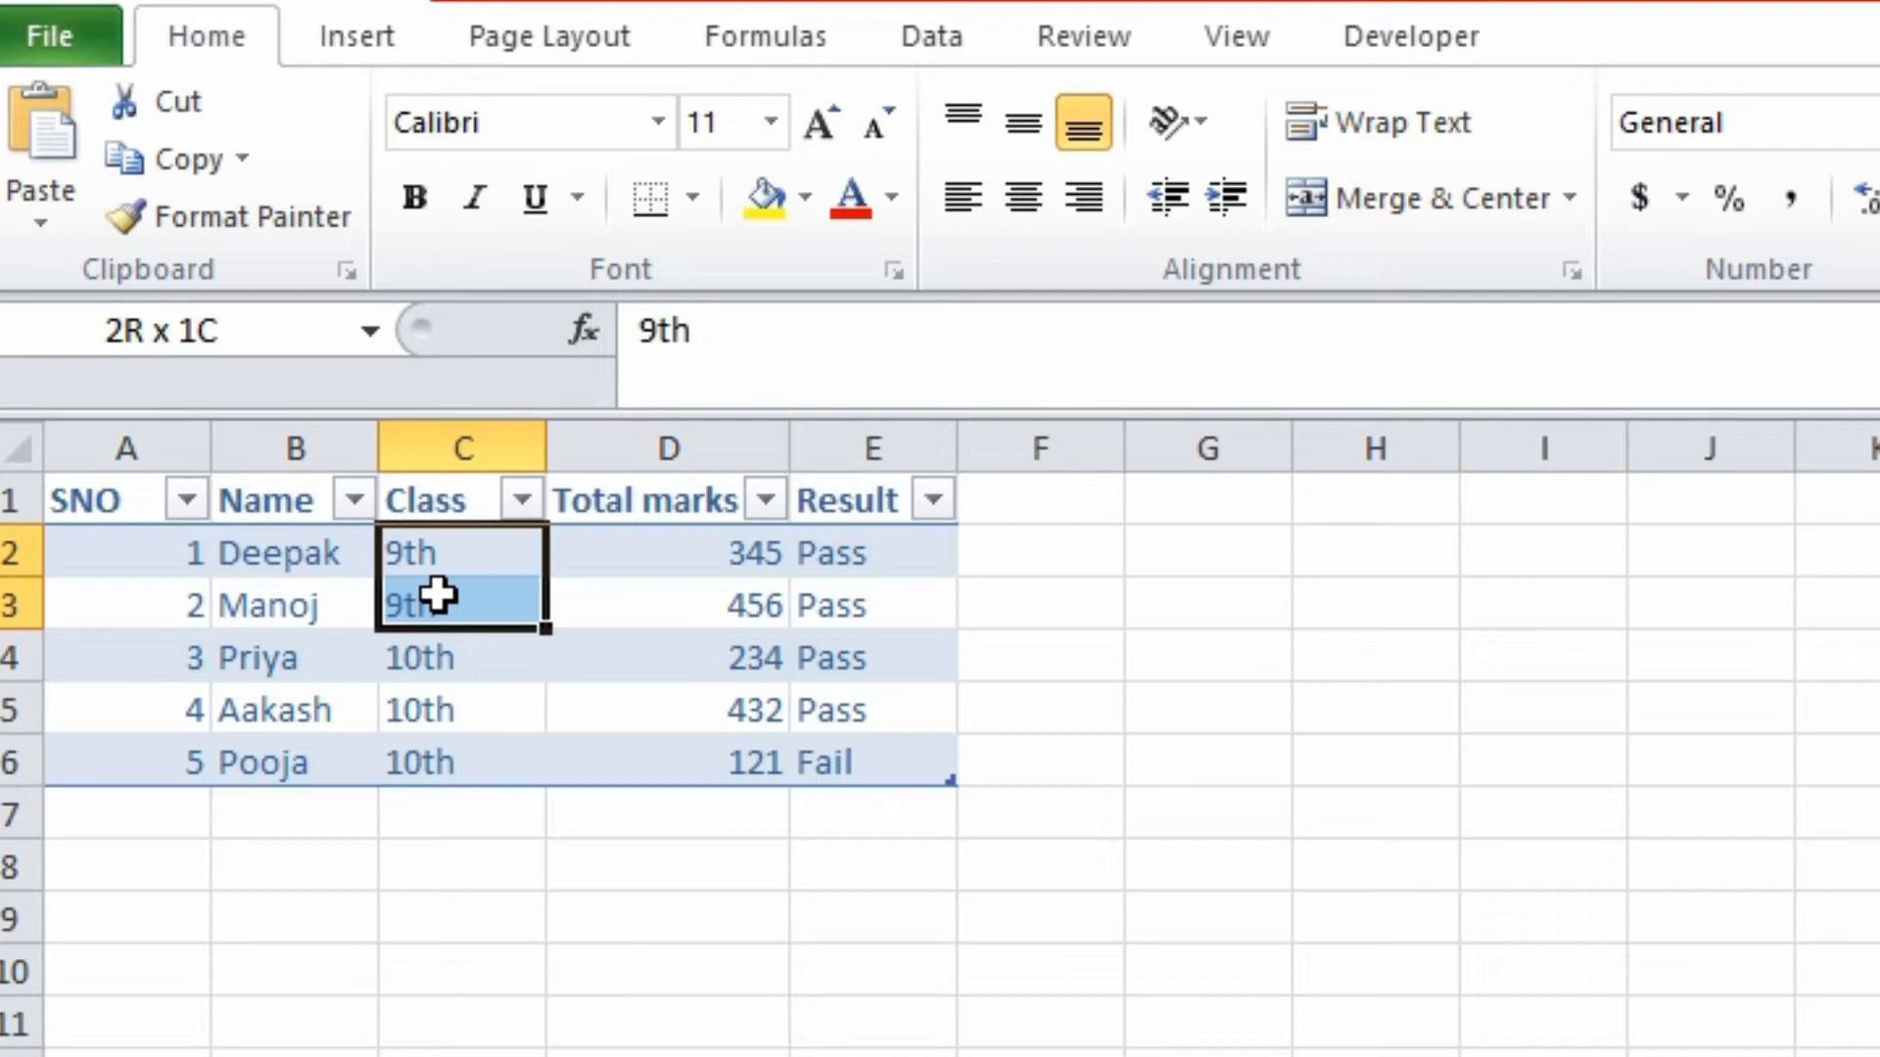
drag(675, 553, 701, 757)
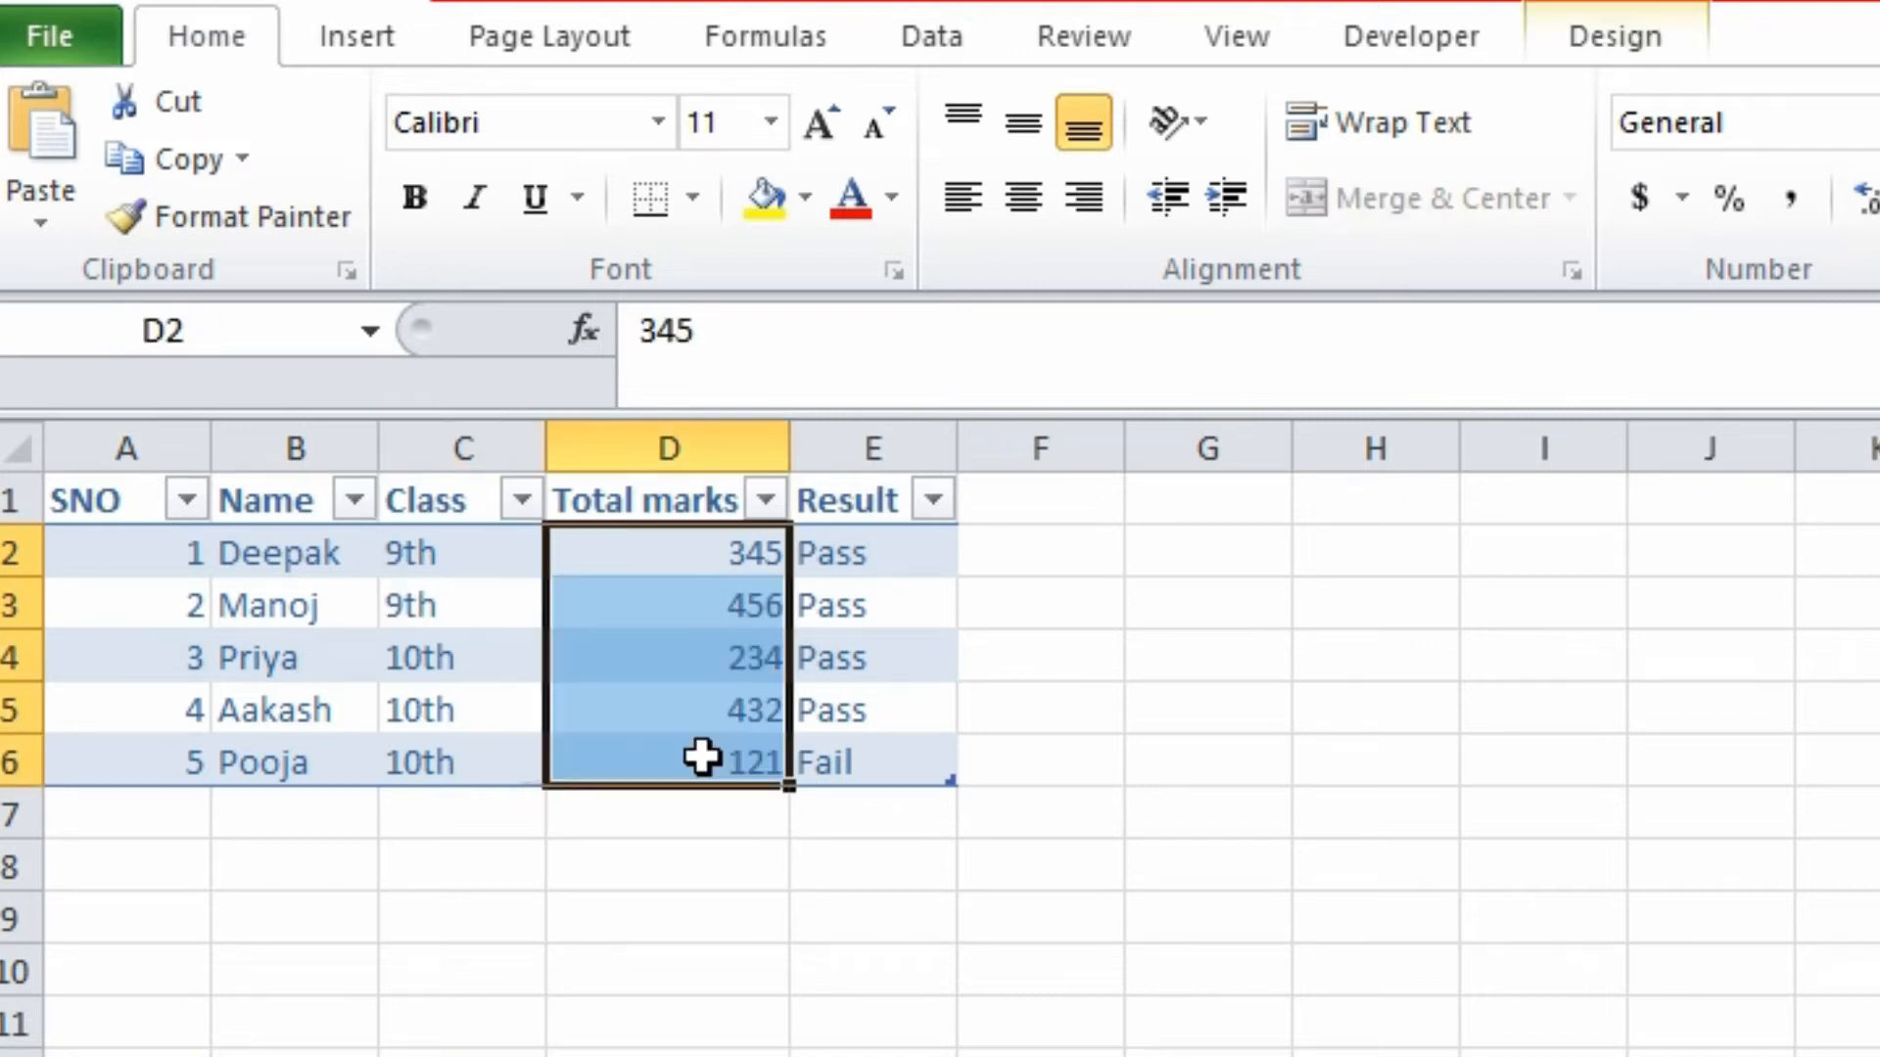
click(842, 762)
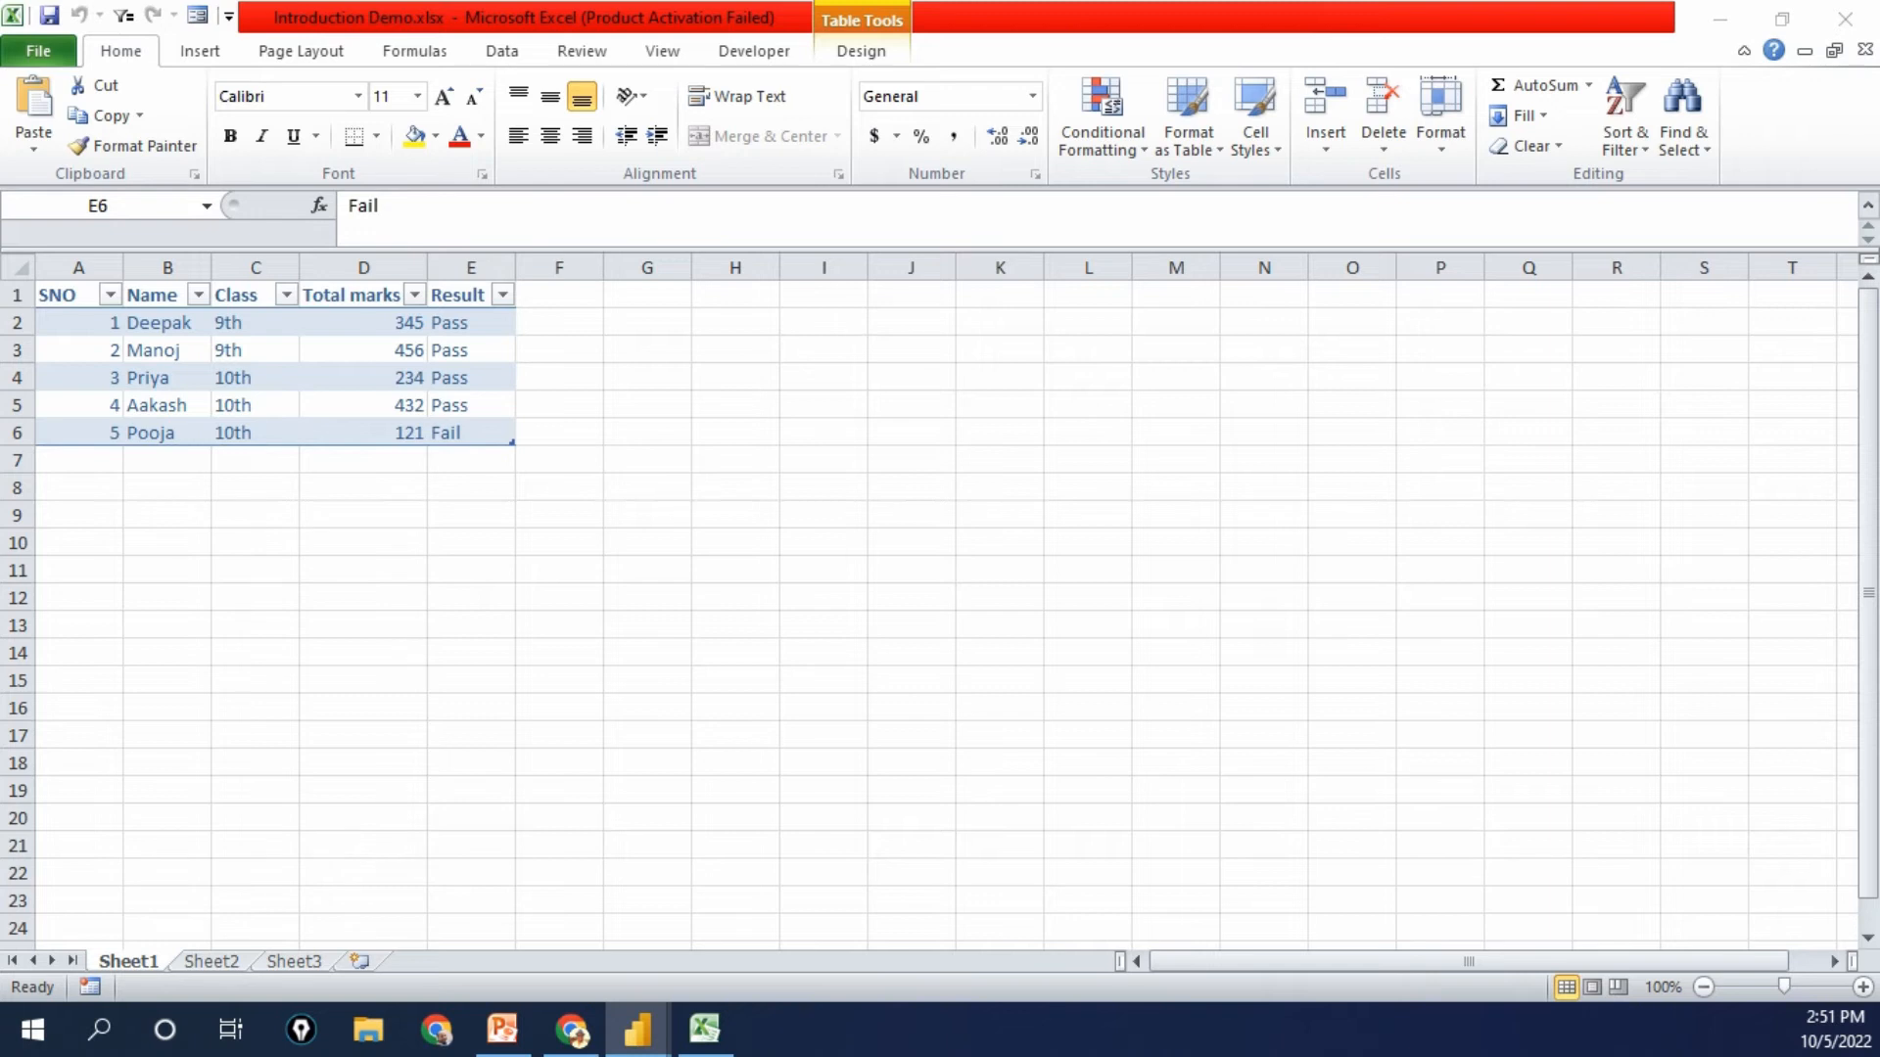
Step: Switch to the blank Power BI Desktop report and load Table1 from the Excel workbook Introduction Demo.xlsx
key(alt+Tab)
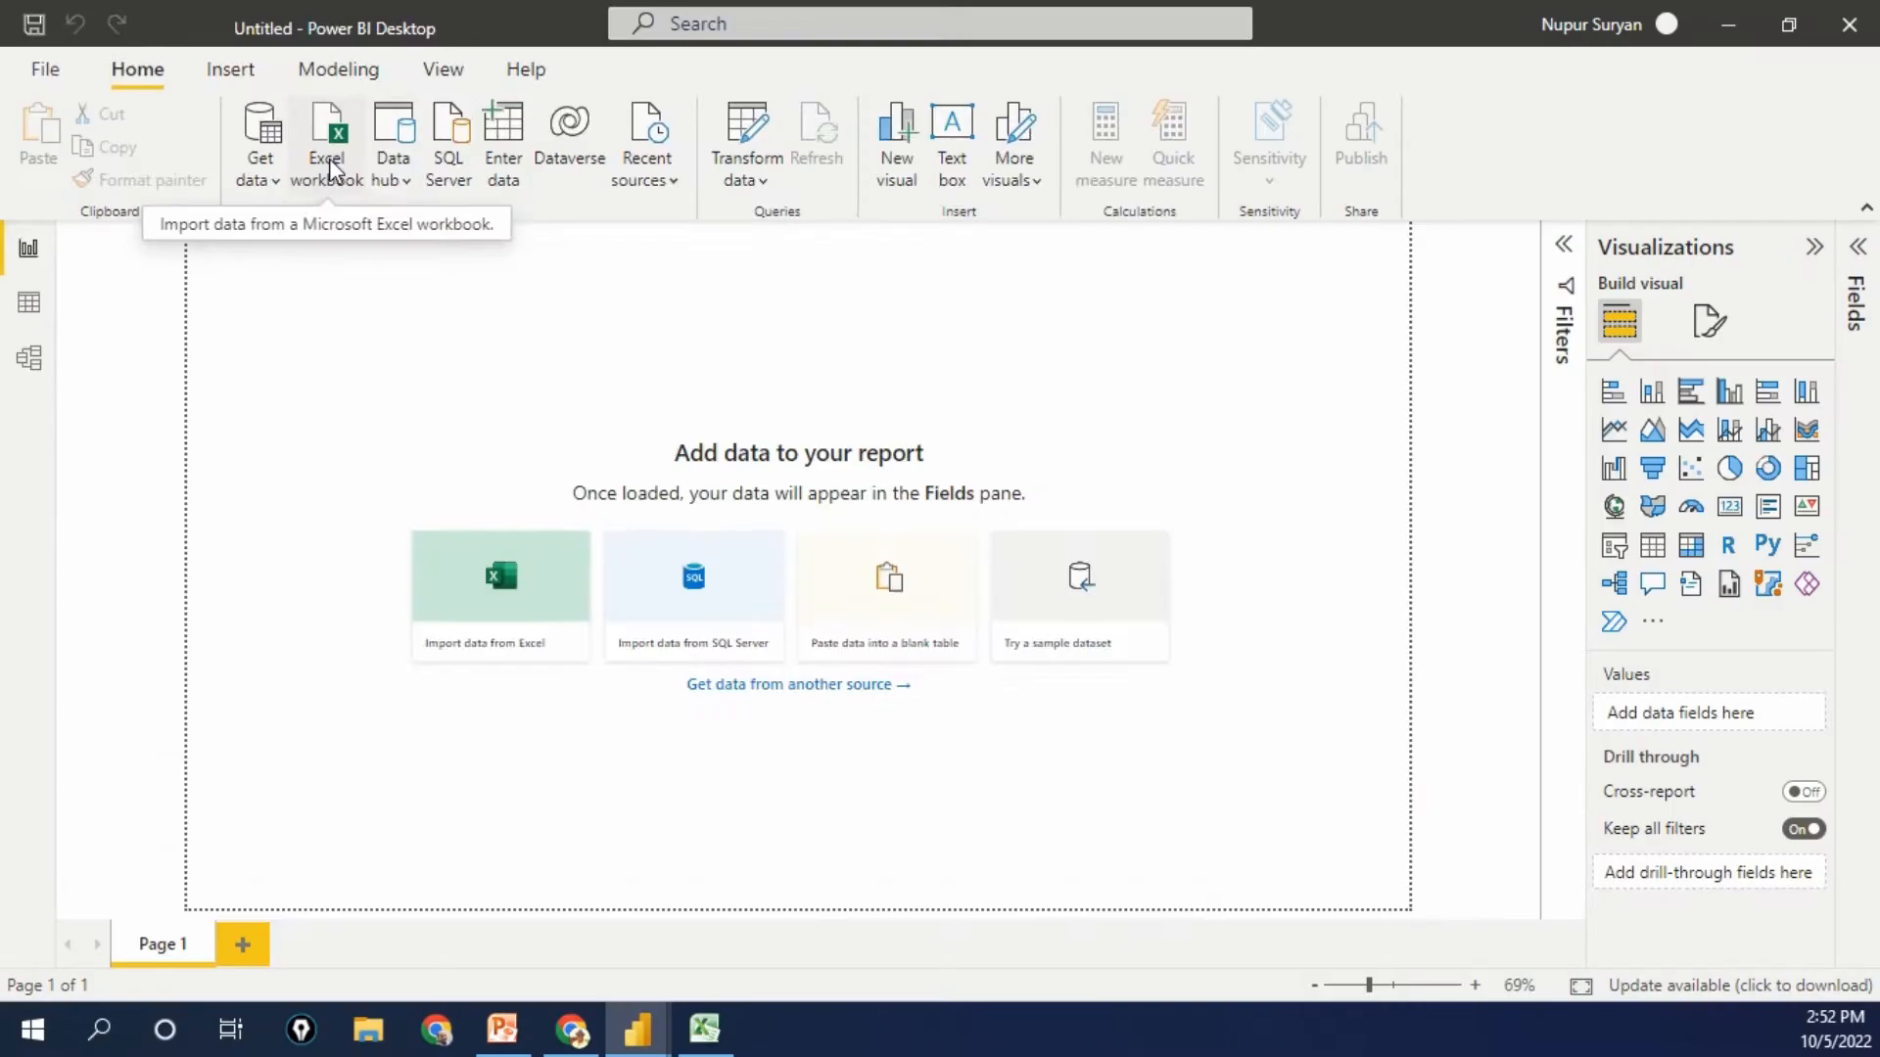
click(497, 233)
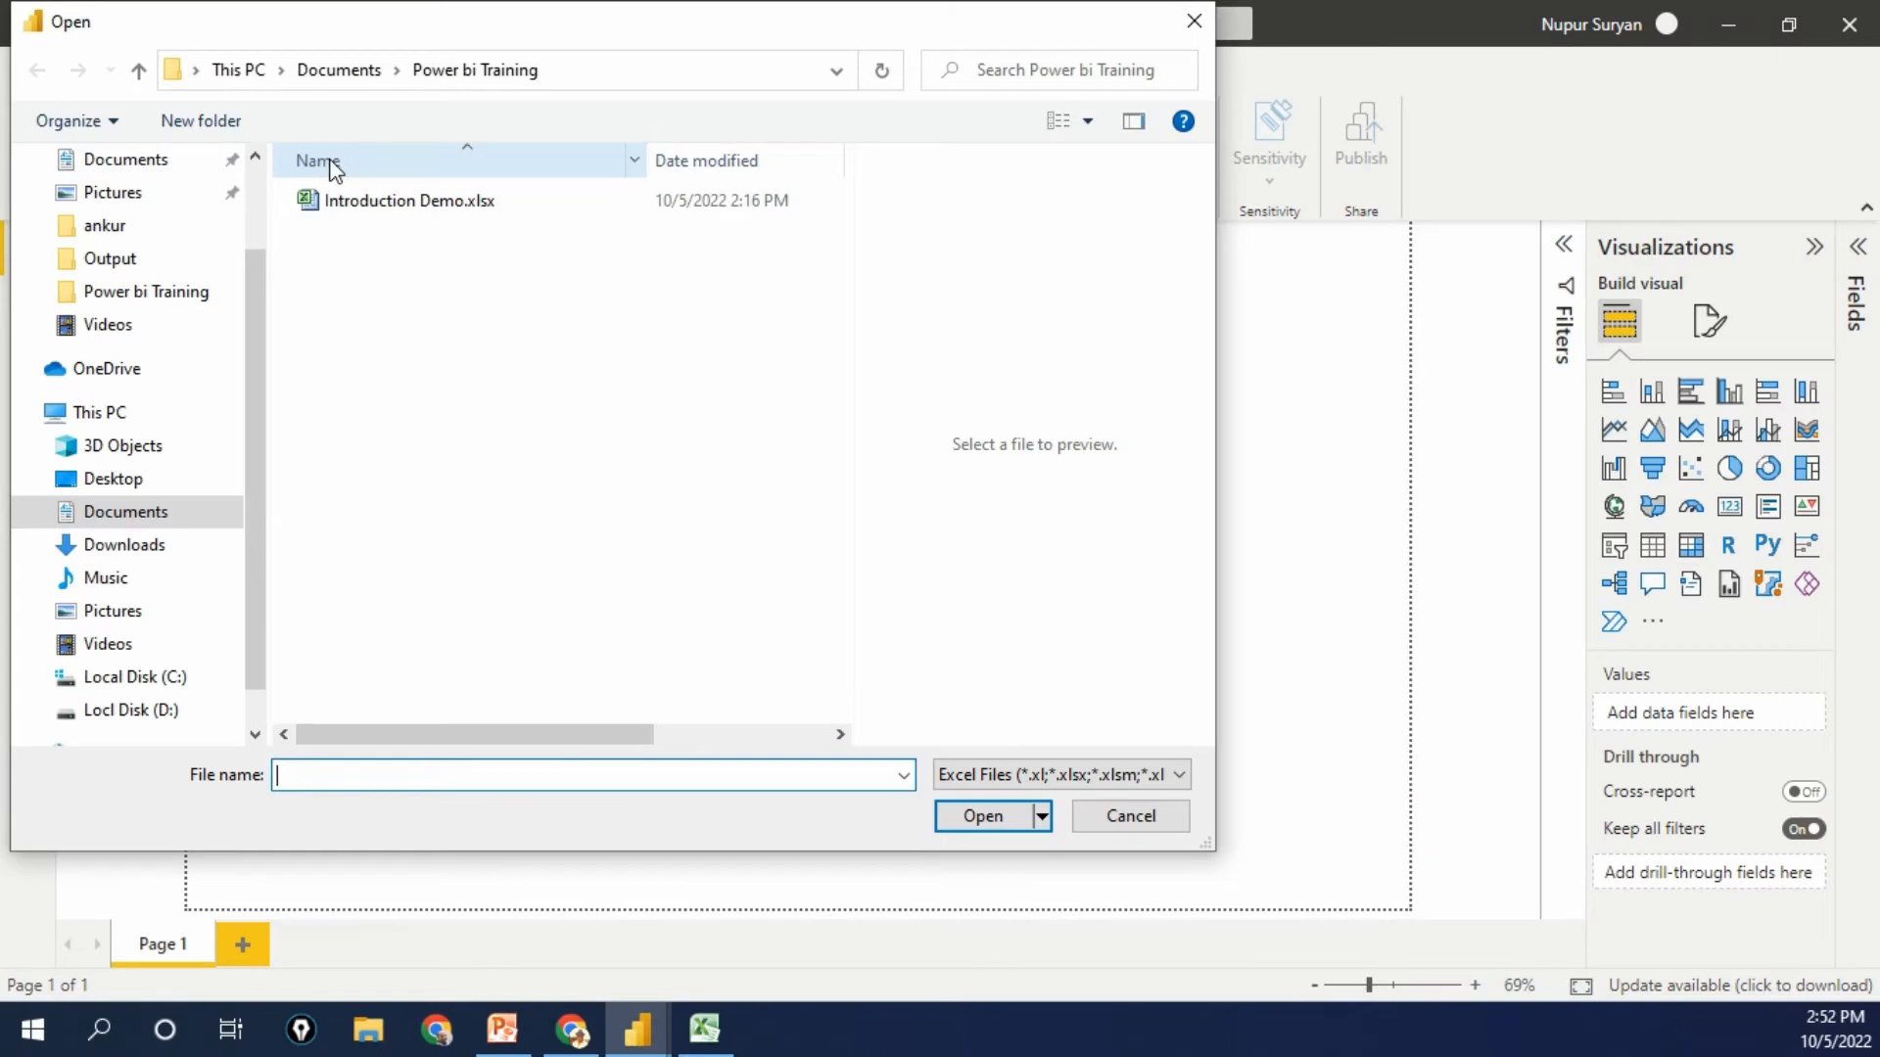
click(392, 201)
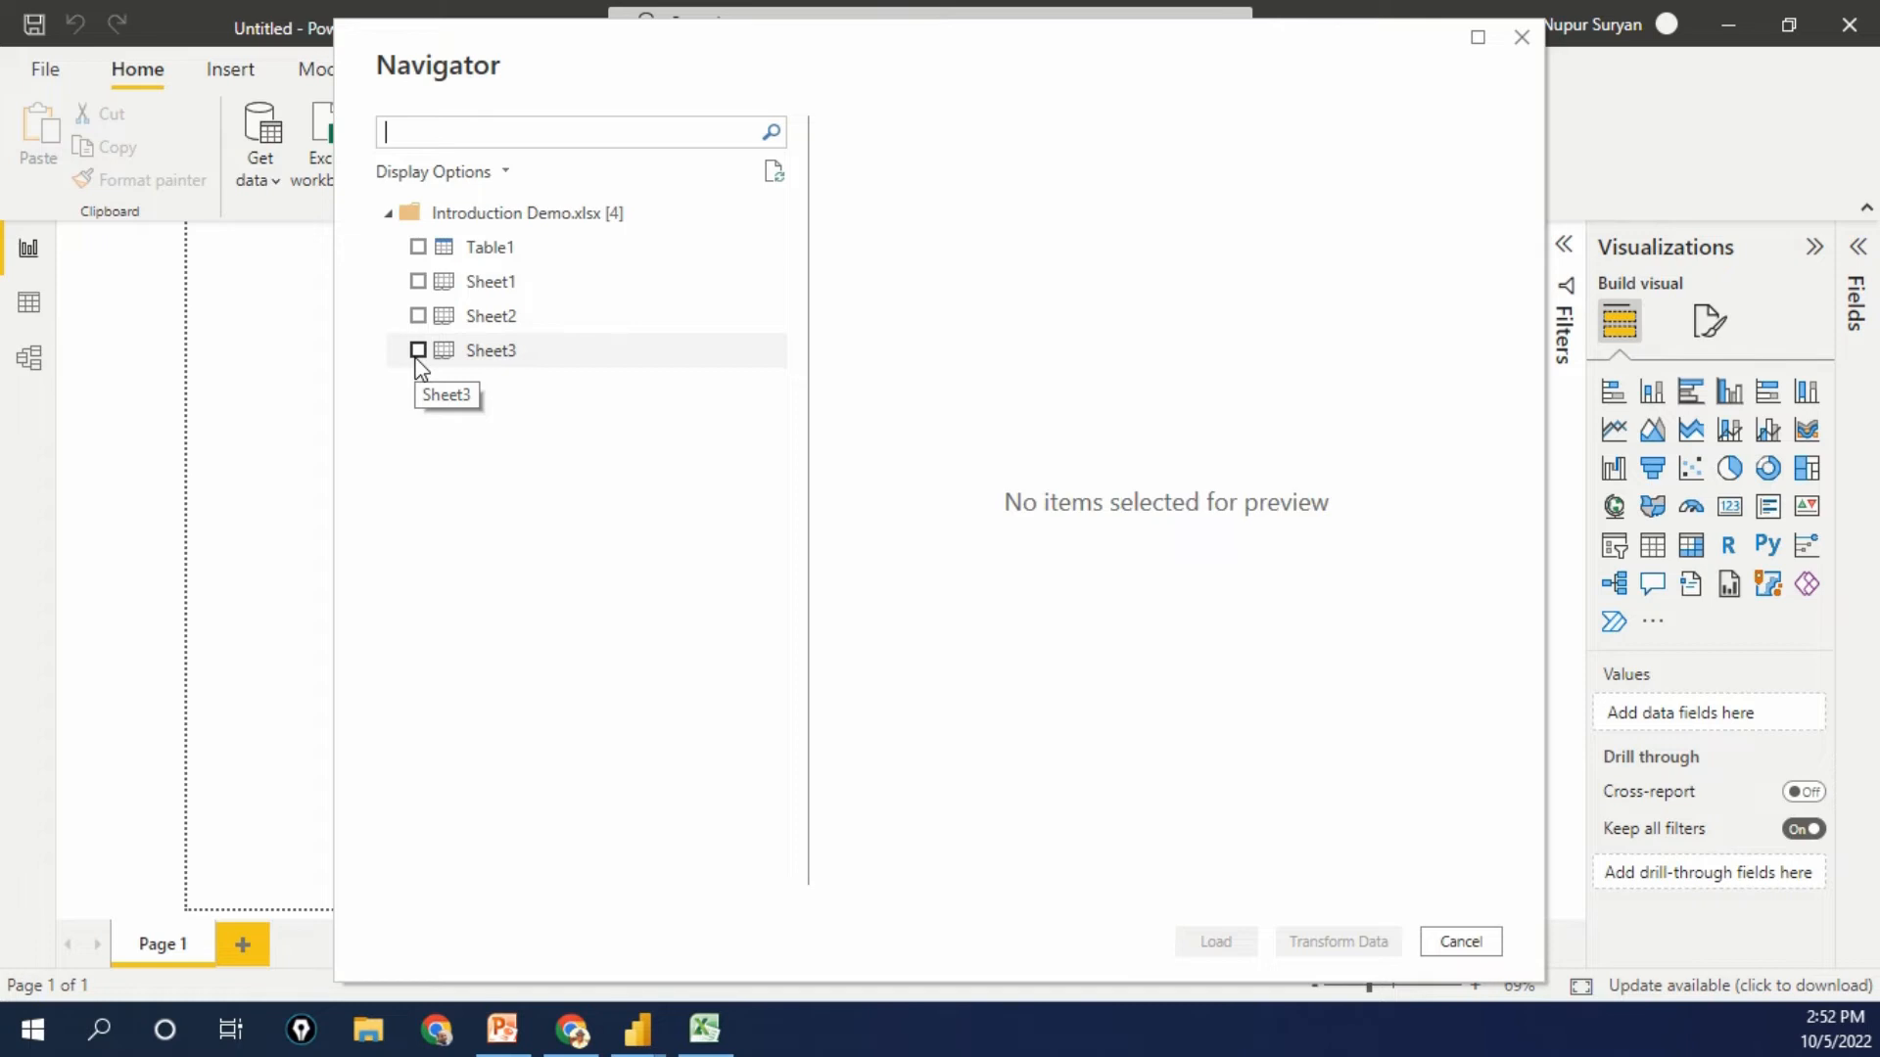
click(418, 247)
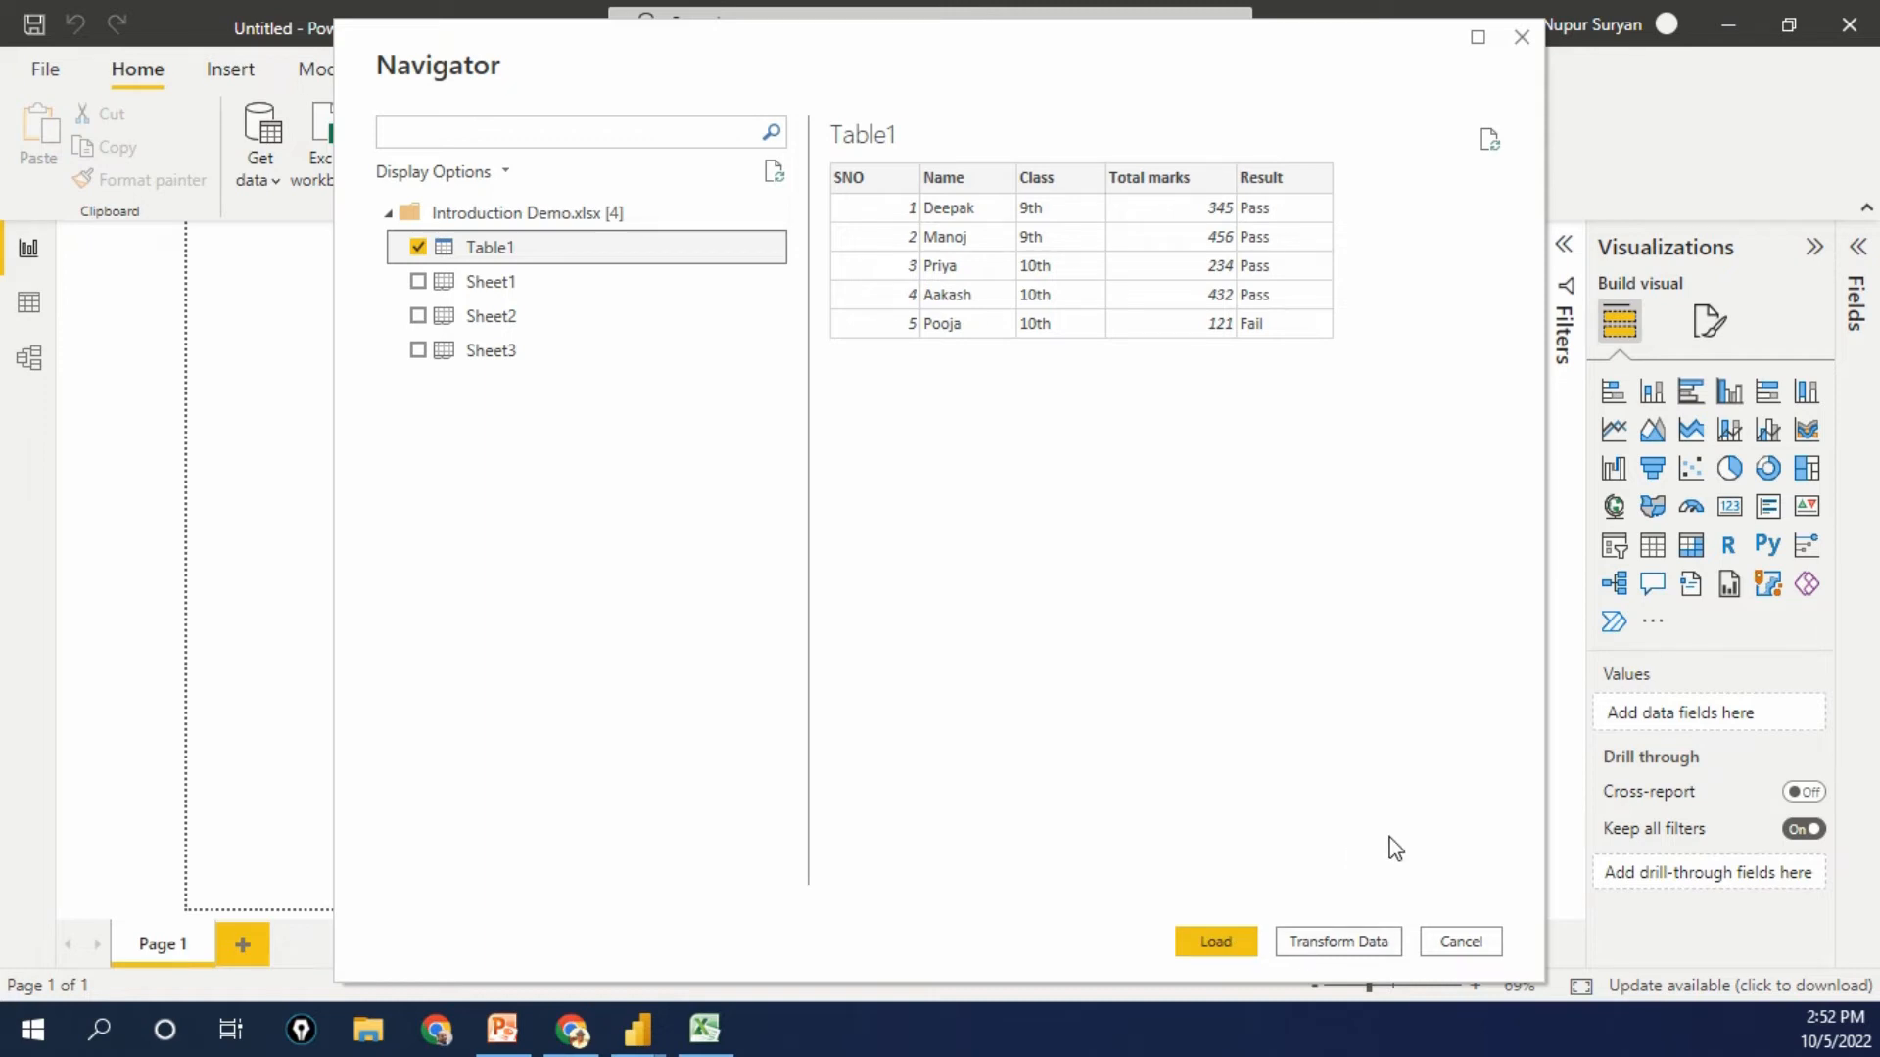
click(1236, 948)
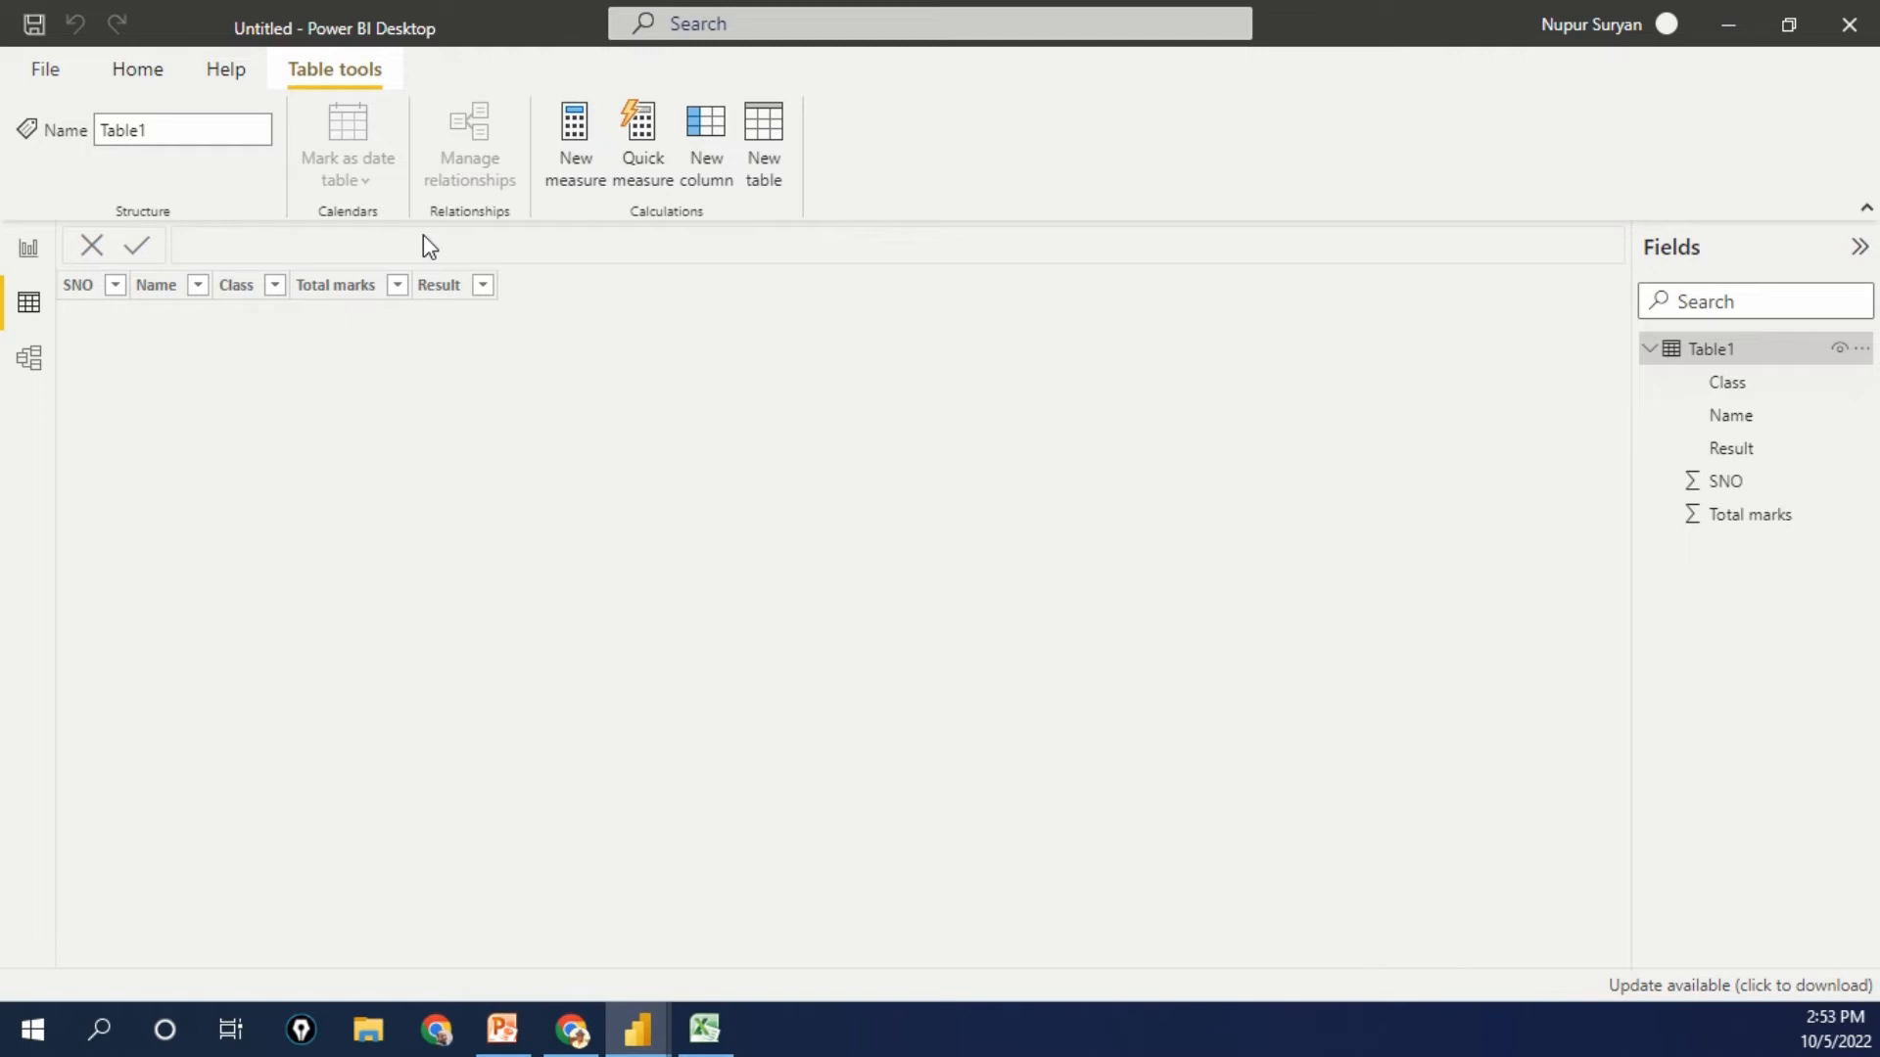
Step: Look over the imported Table1 columns in the data view and return to the report view
click(115, 285)
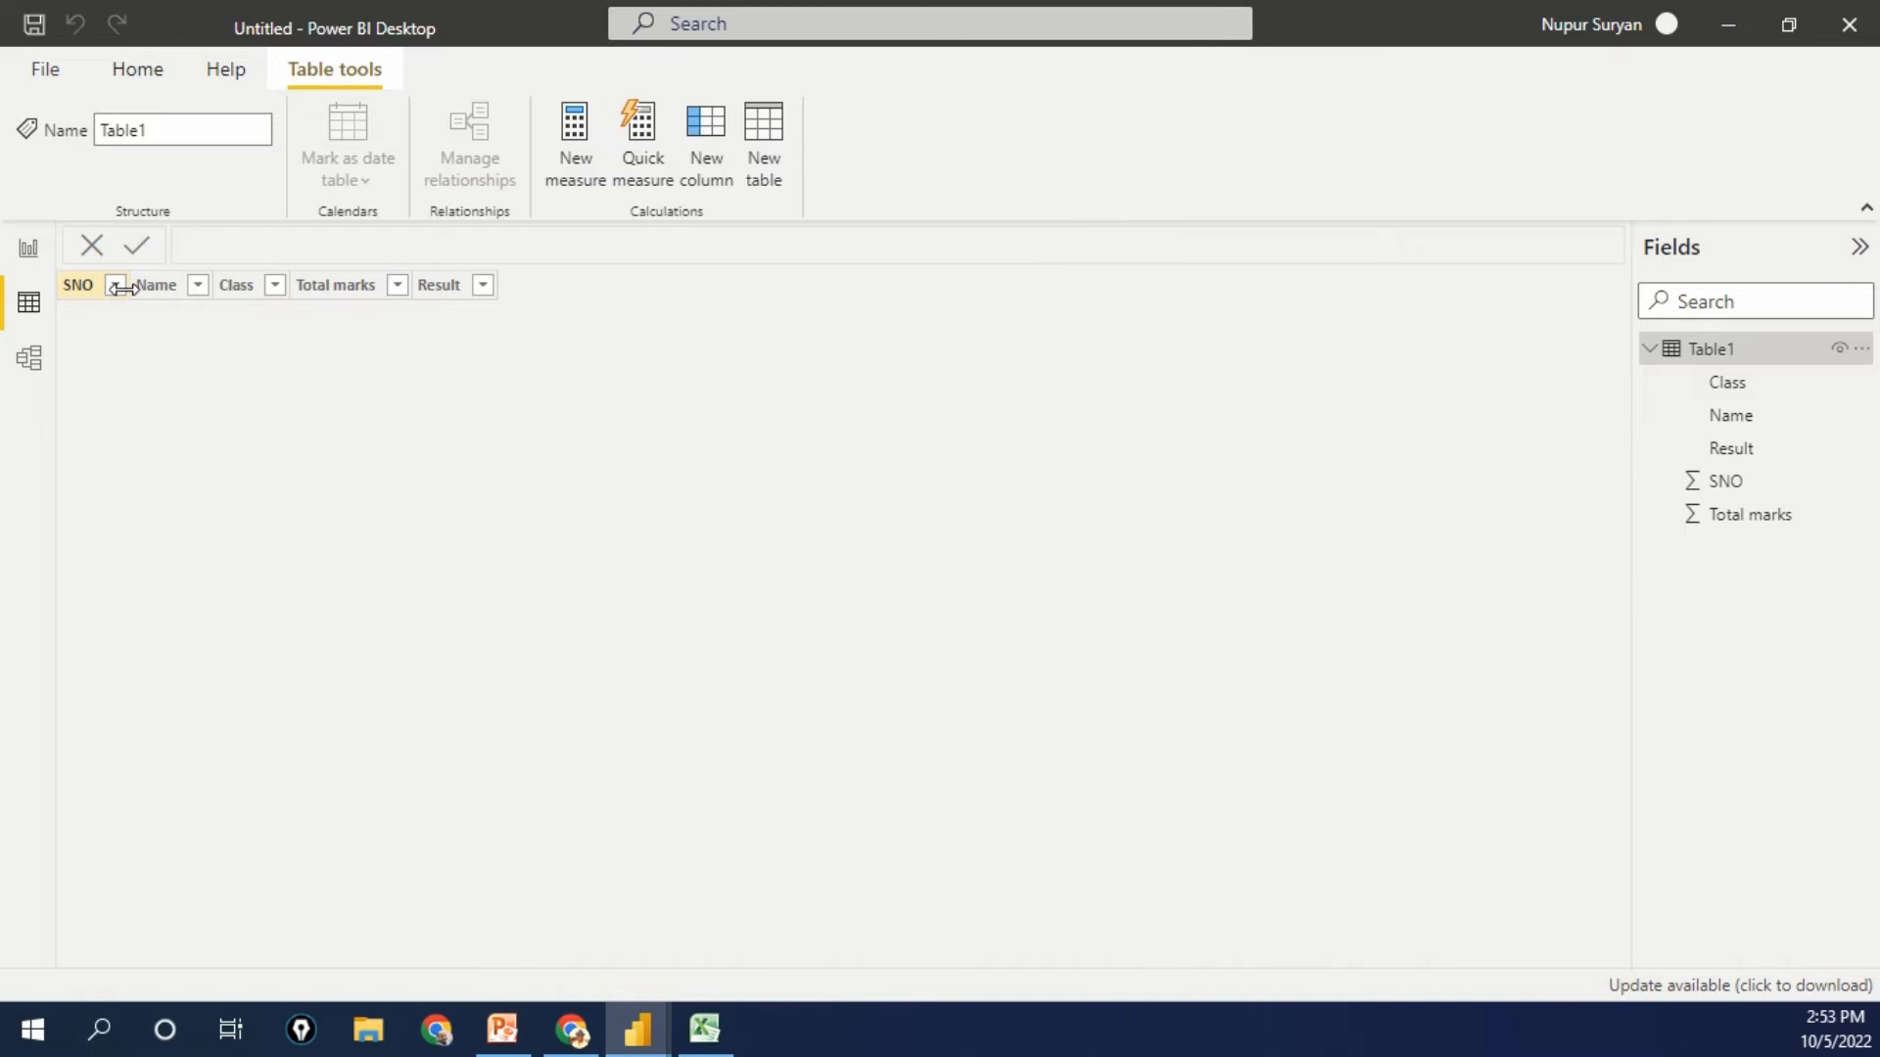
click(862, 400)
click(28, 251)
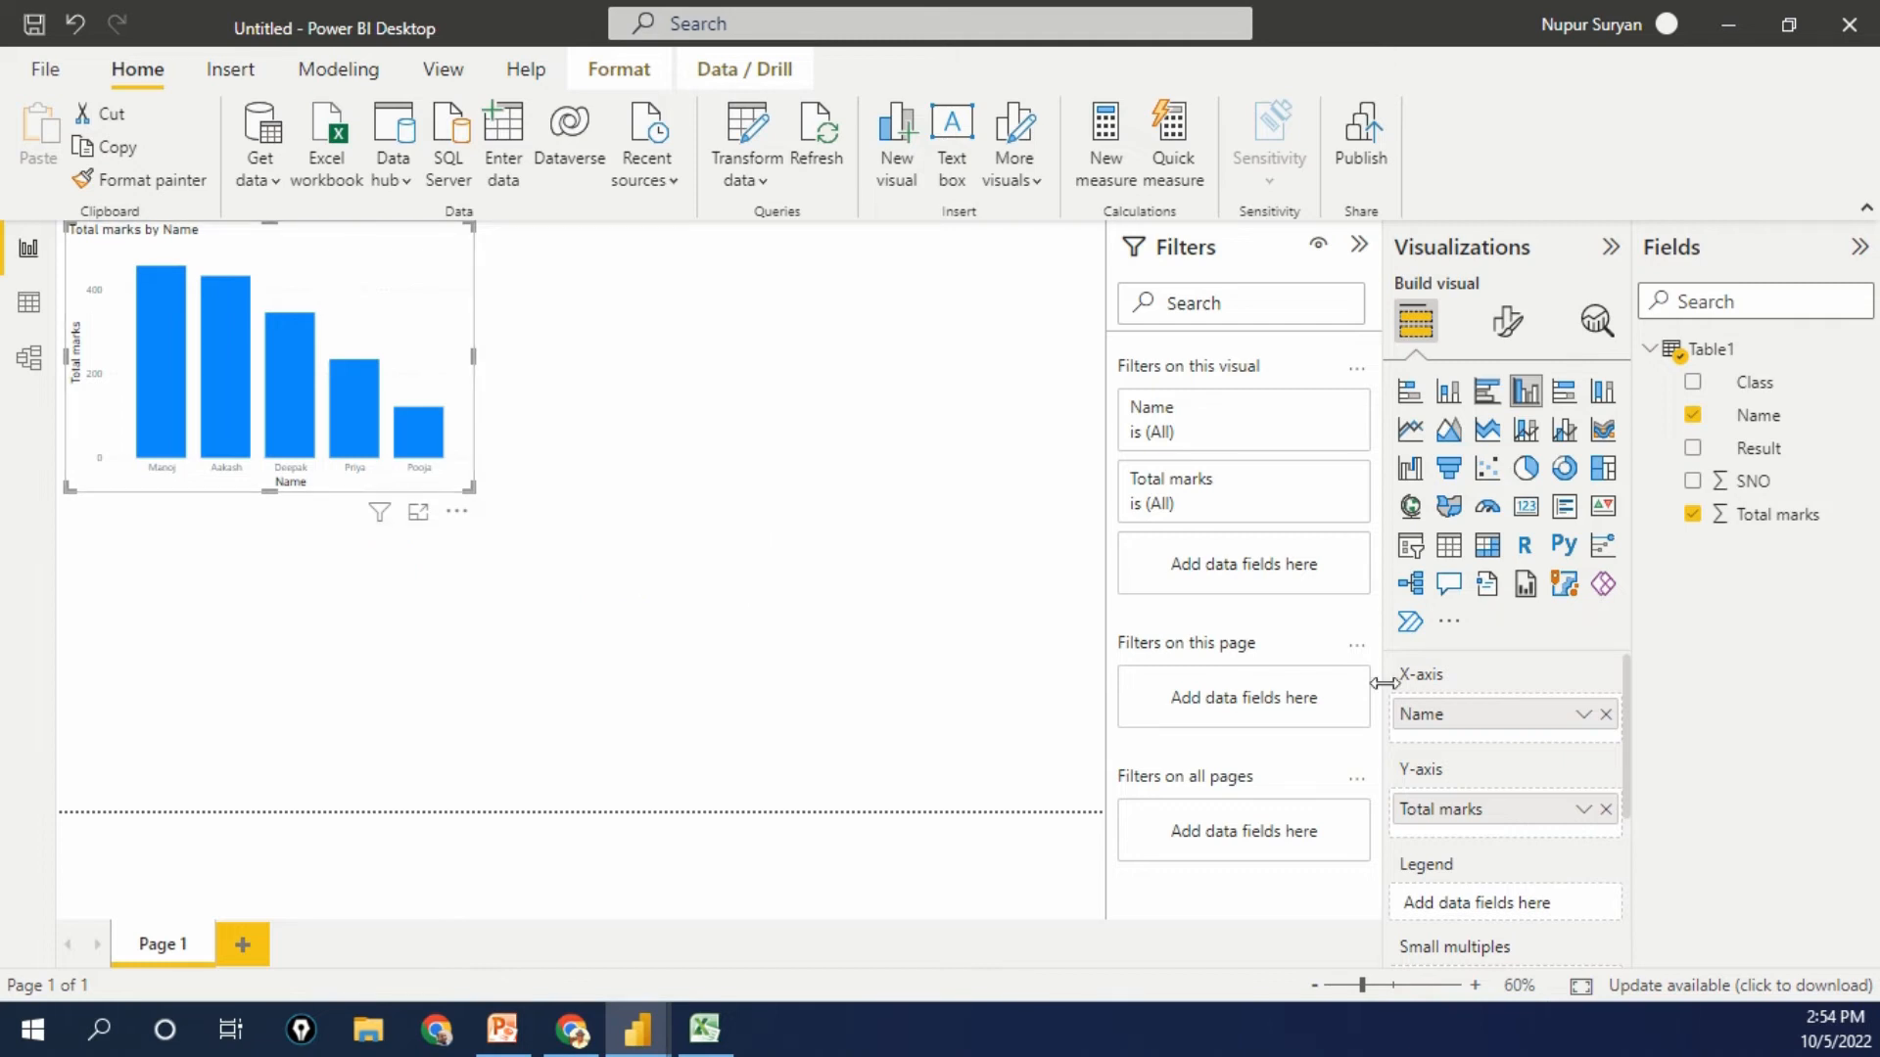
Step: Set the default column colour of the Total marks by Name chart to orange
click(1507, 321)
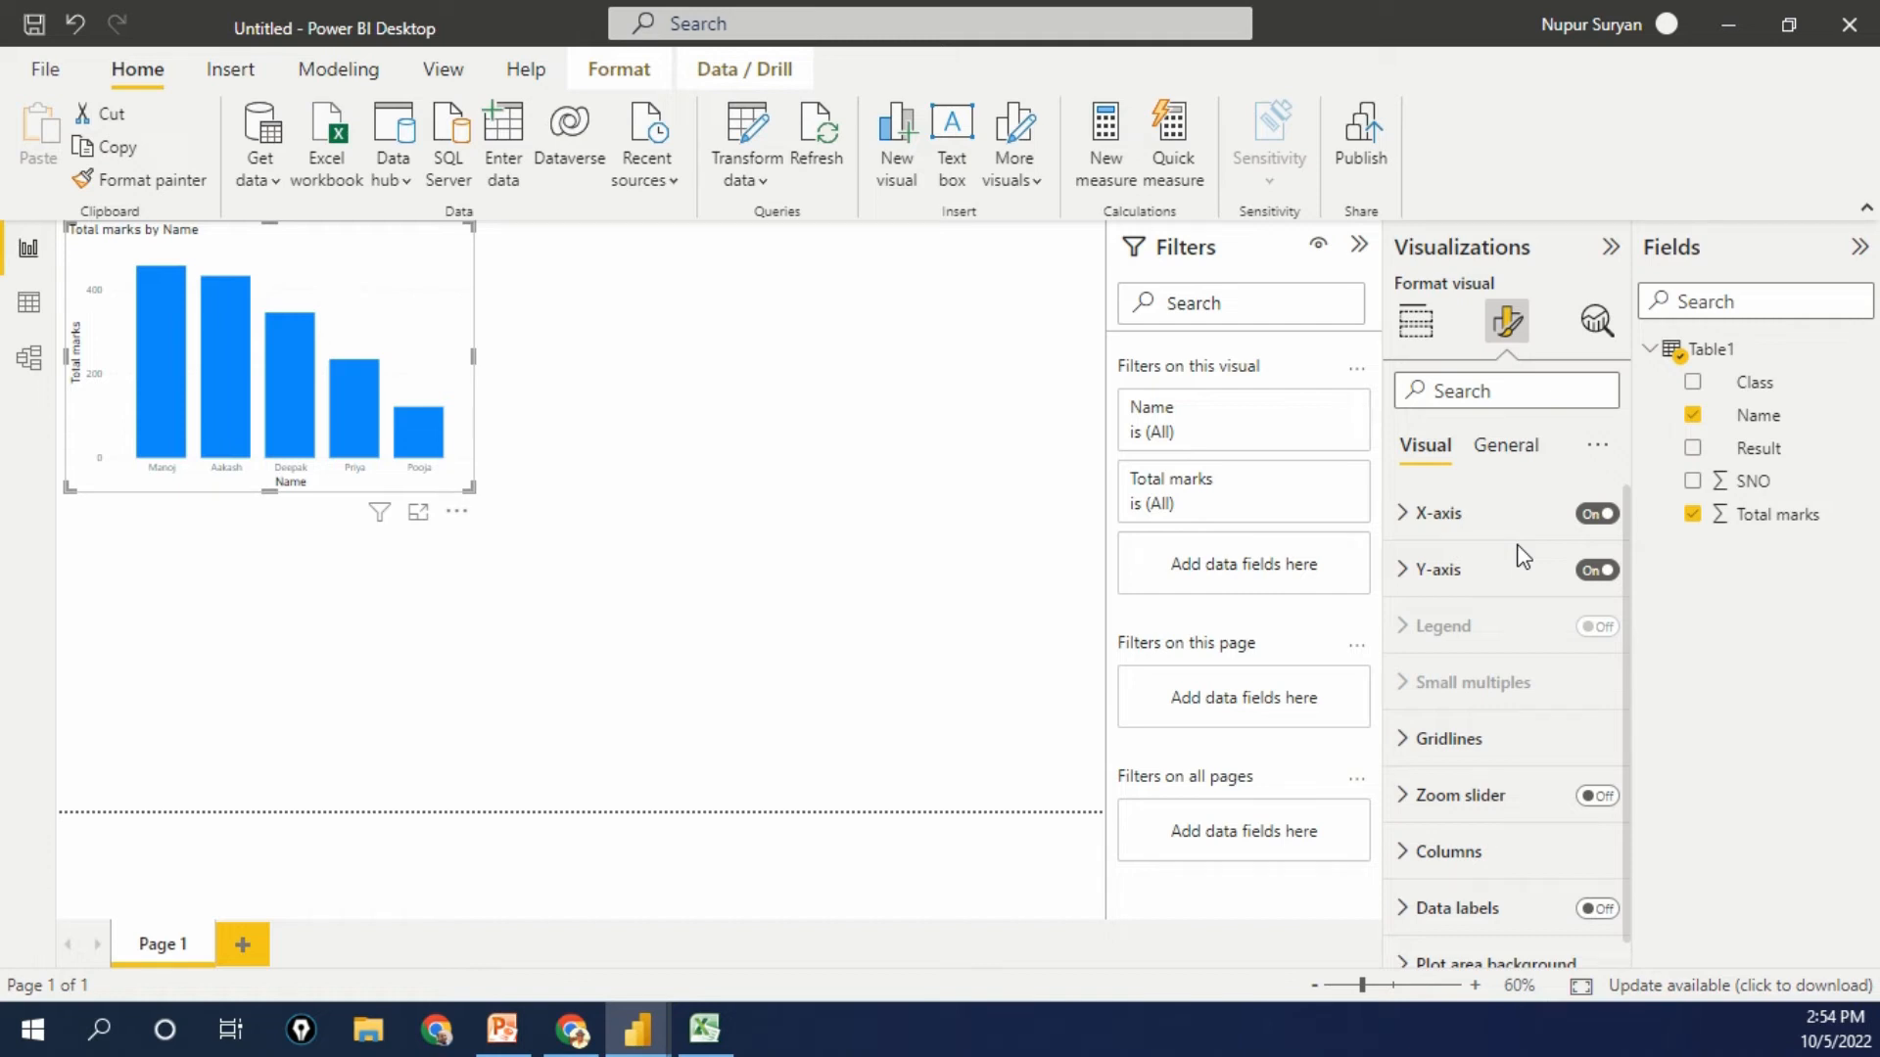
click(1453, 848)
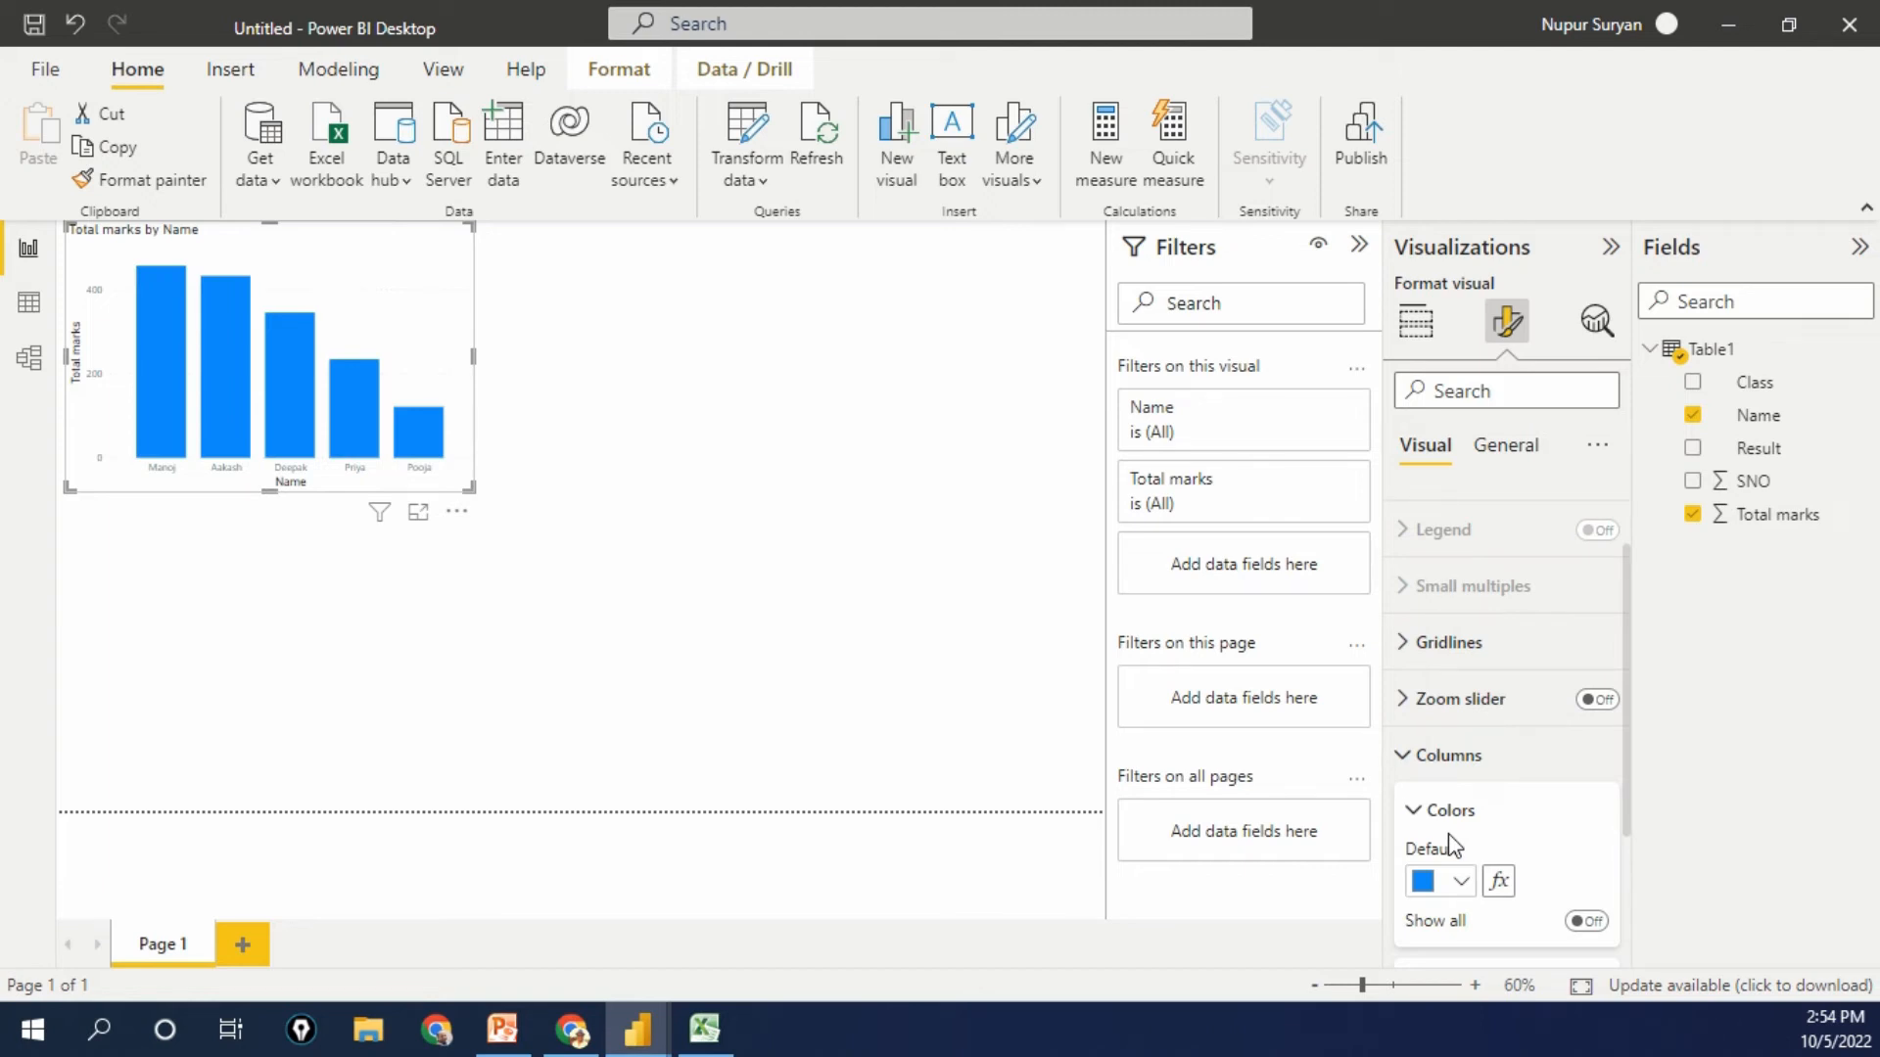
click(1447, 880)
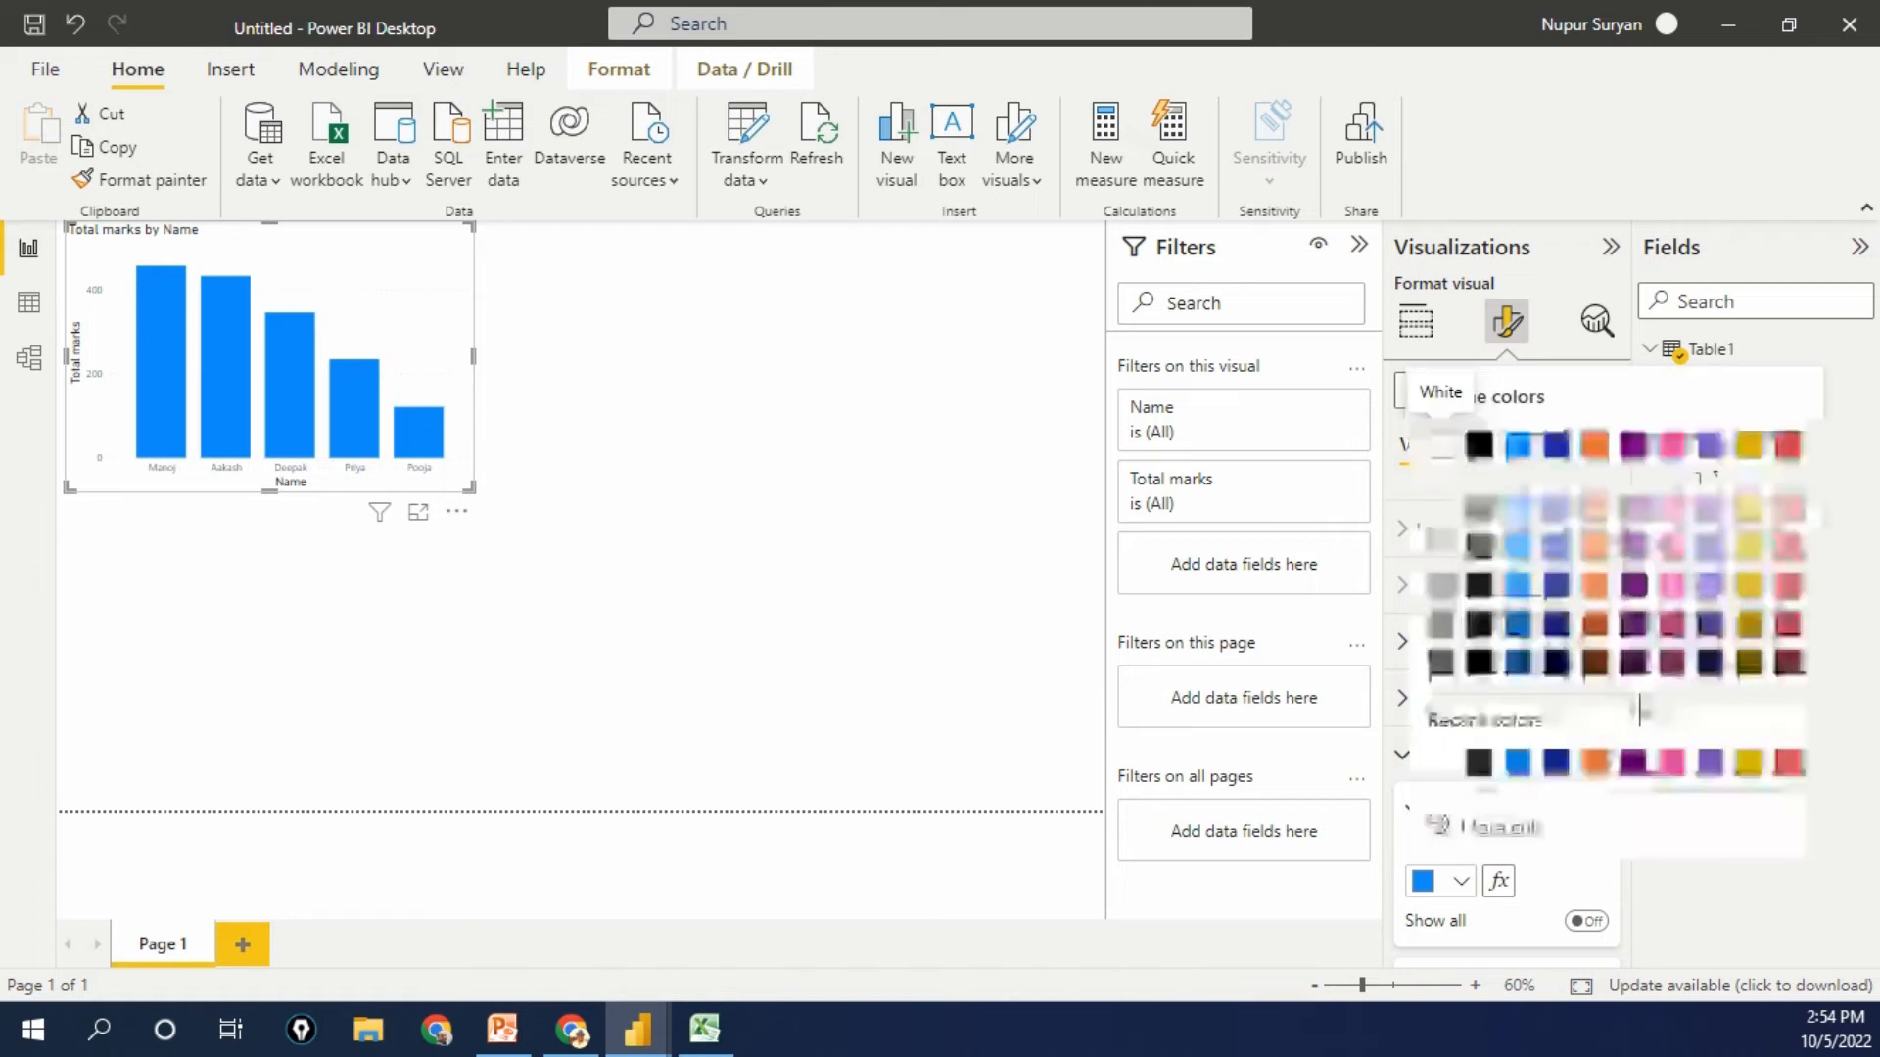
click(1595, 446)
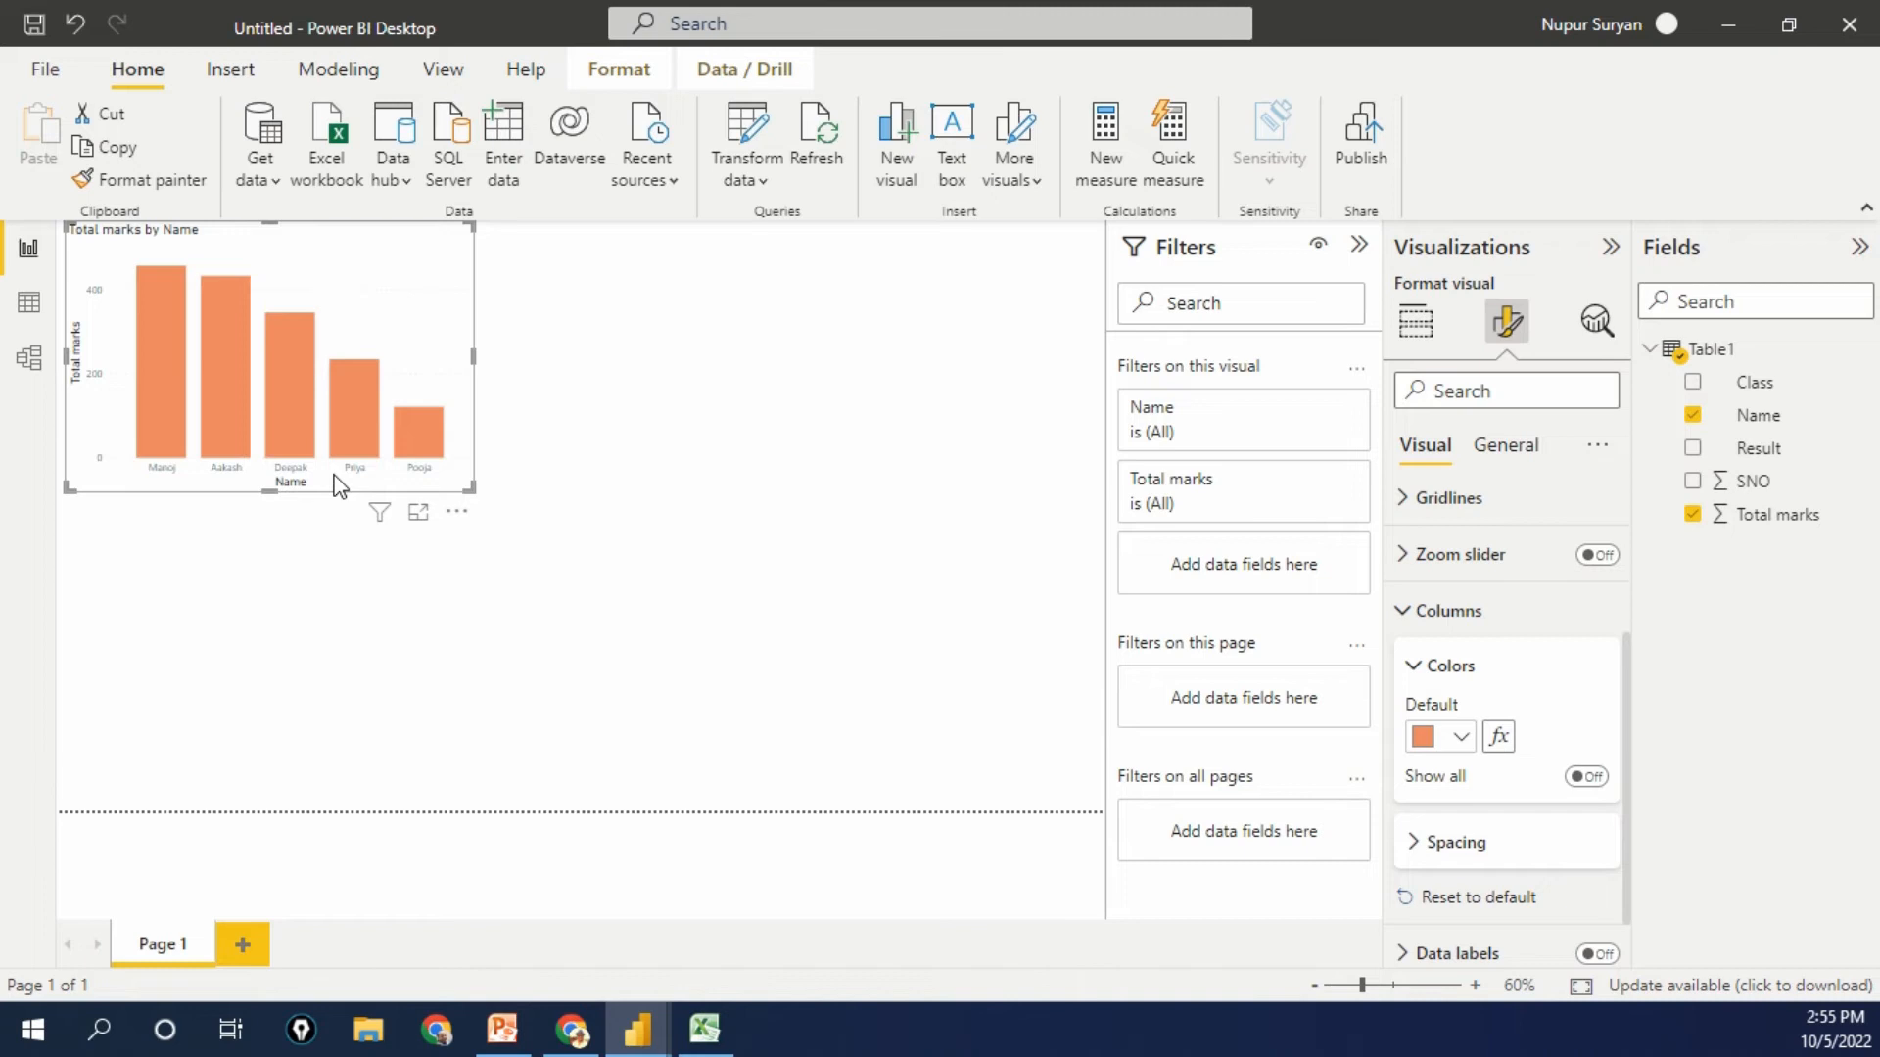
Step: Add a pie chart below the column chart with Class as the legend and the count of Name as values
click(601, 566)
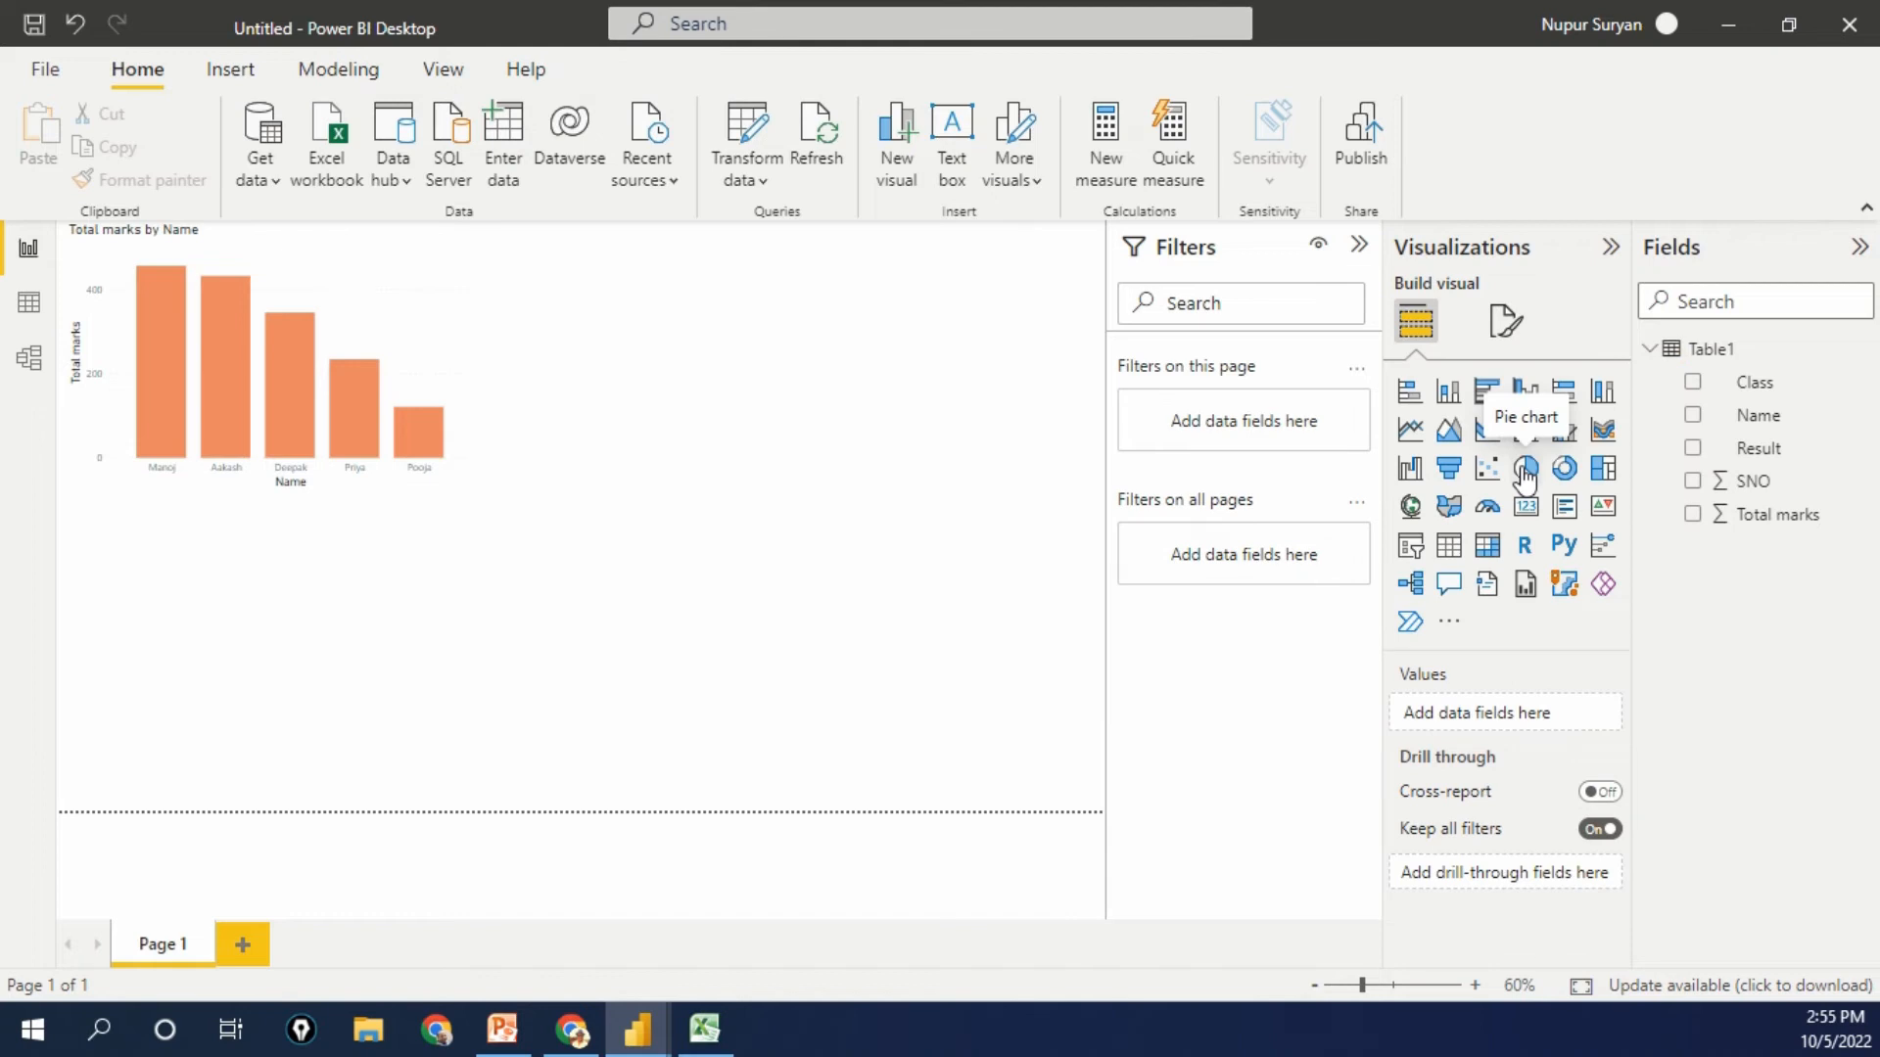
click(1524, 470)
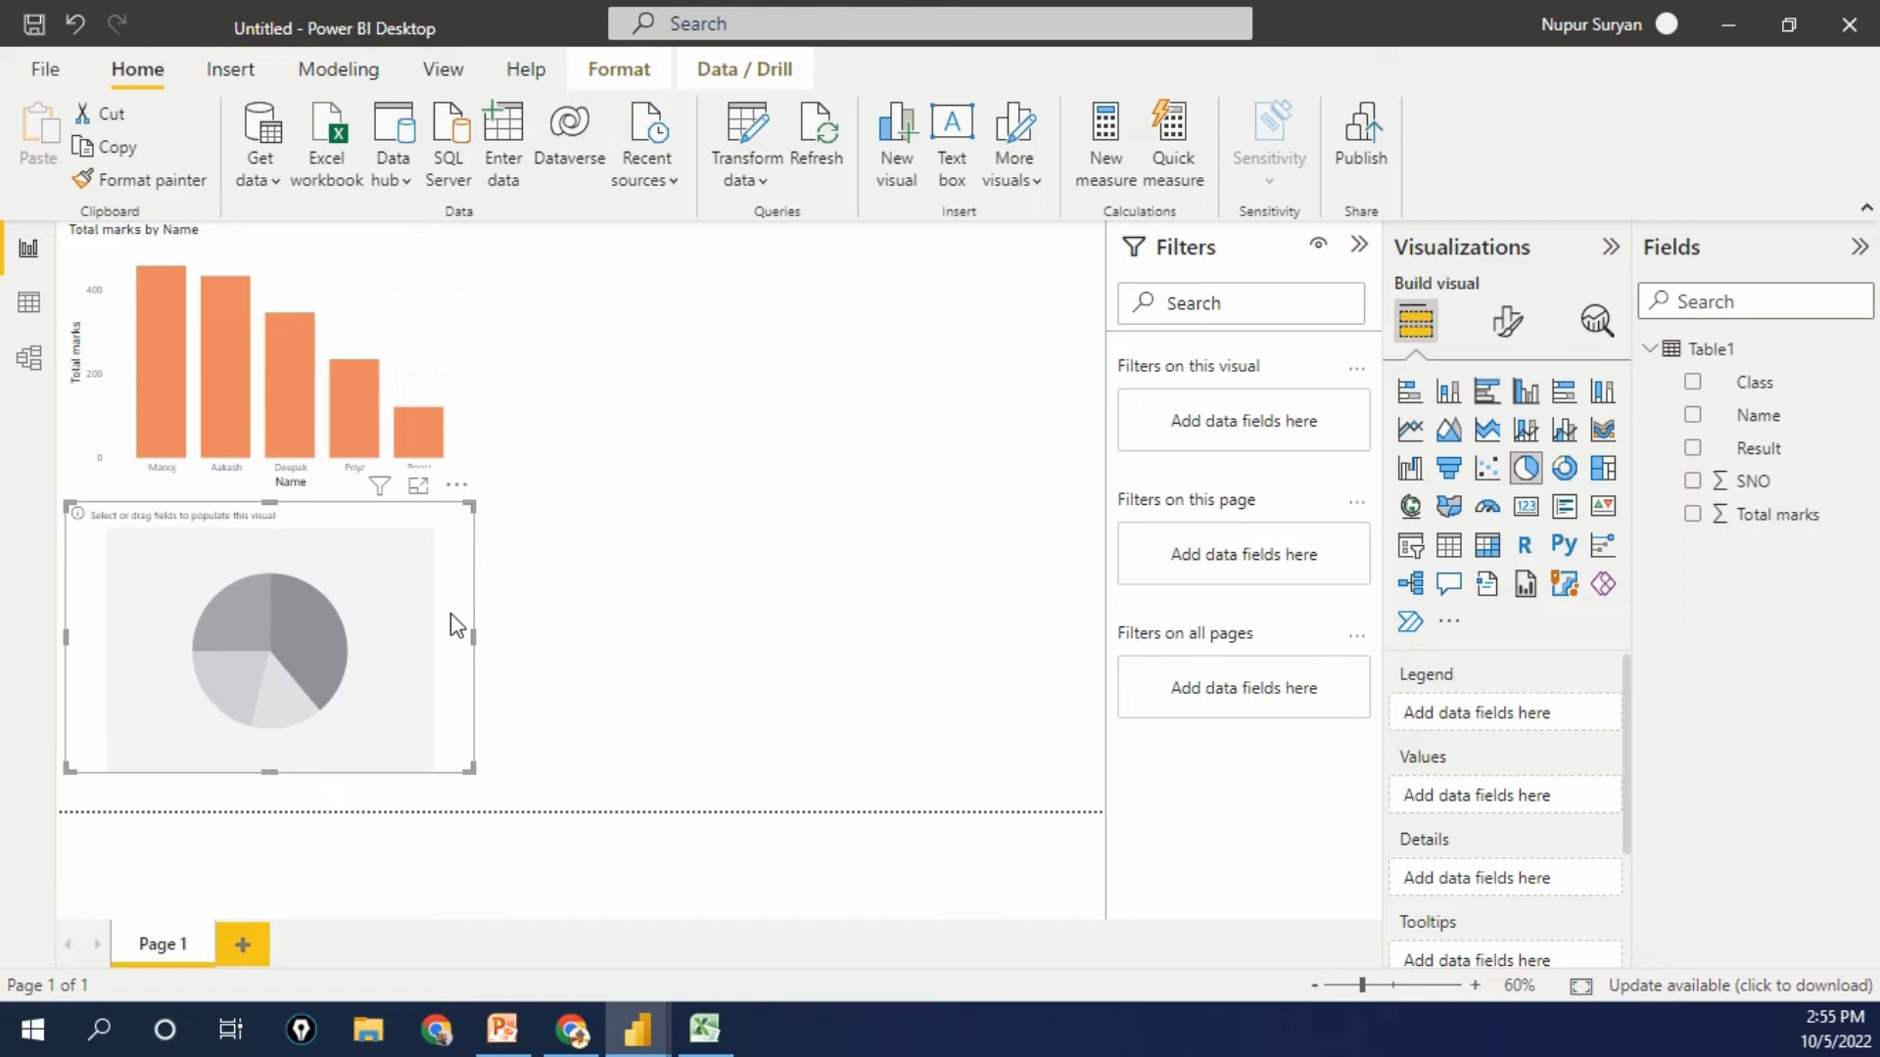
click(1692, 382)
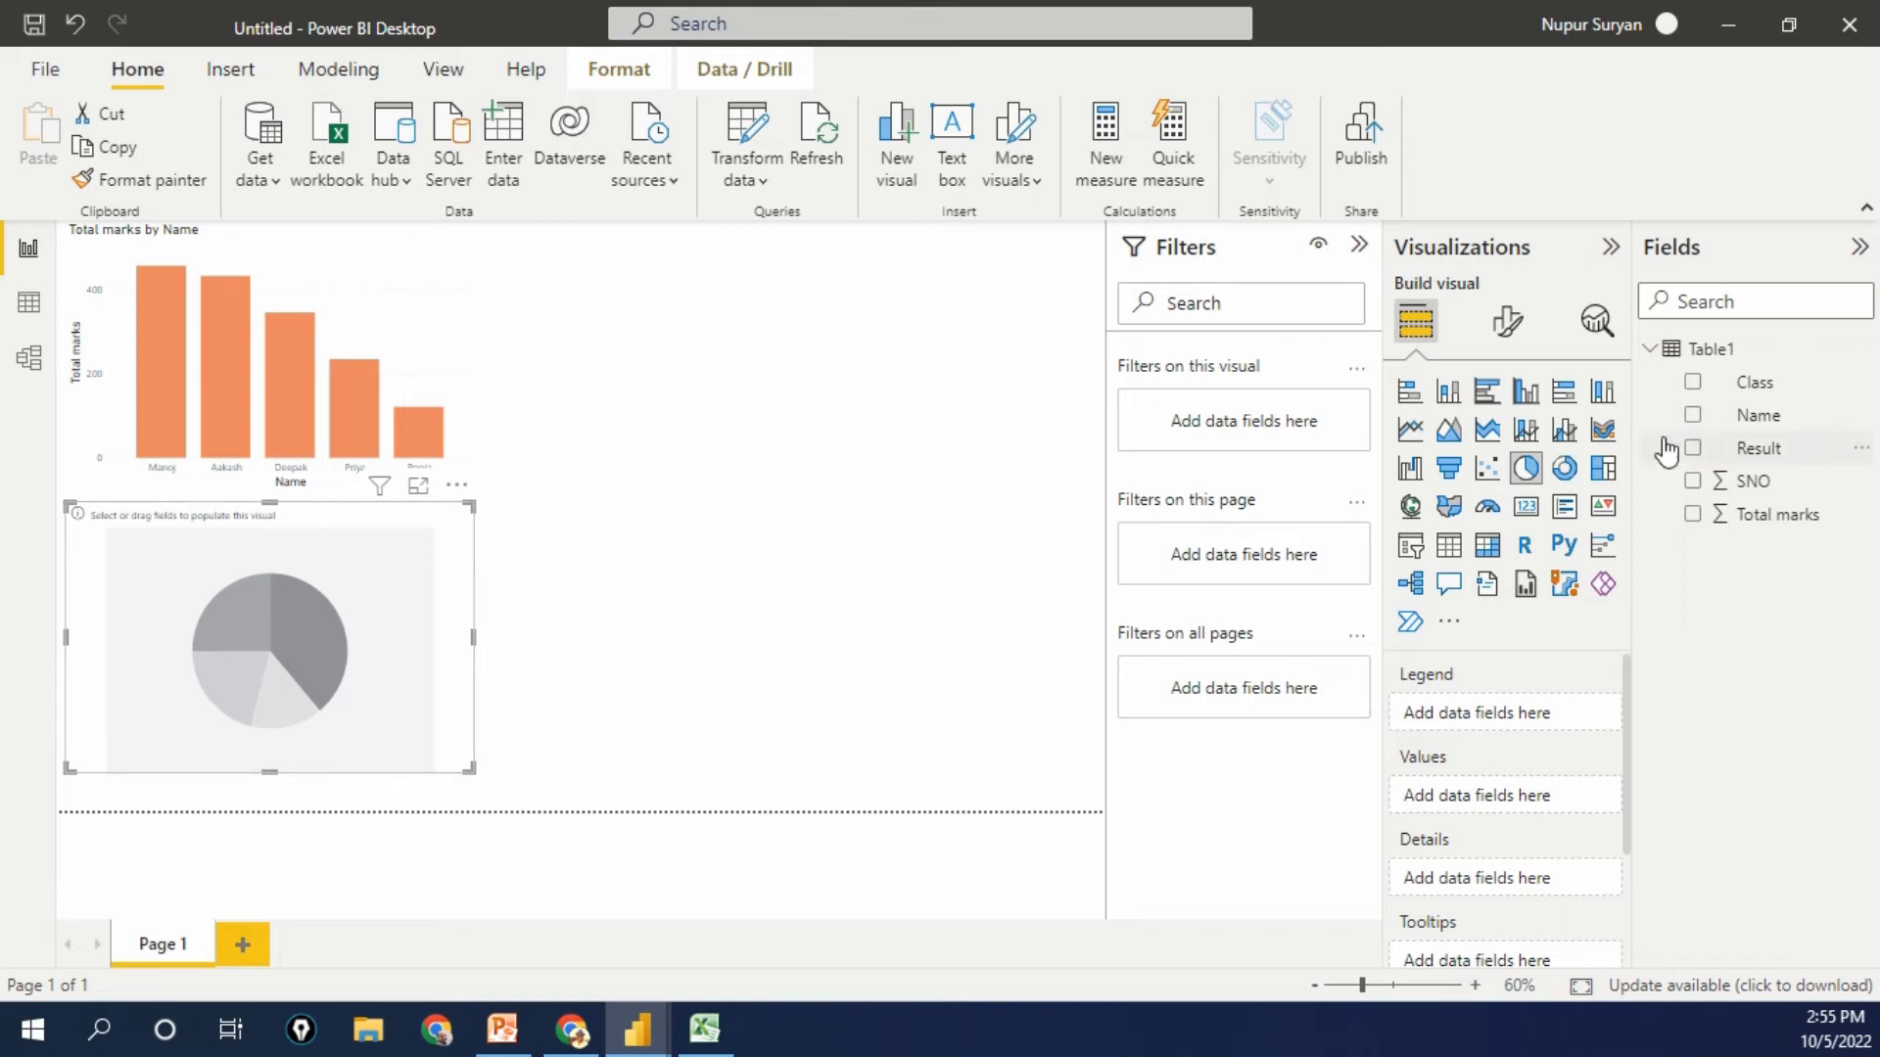
drag(1752, 415, 1471, 899)
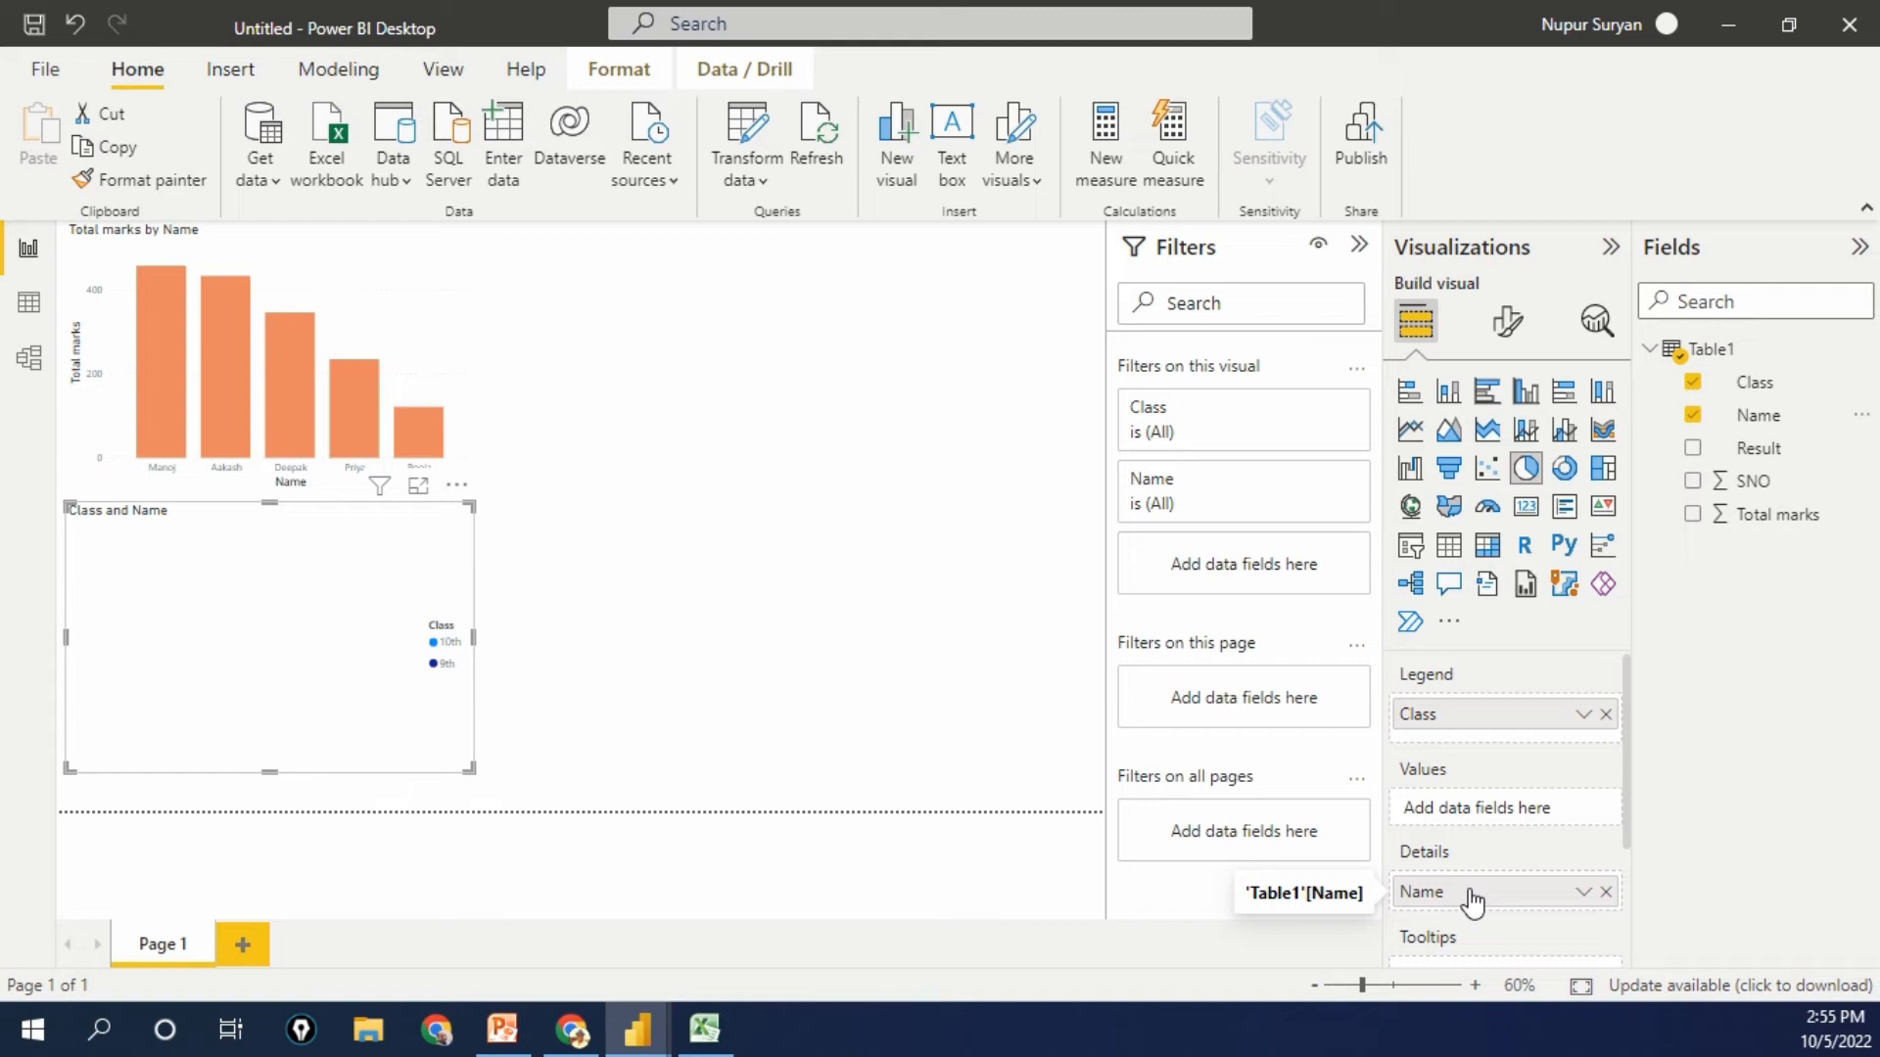
drag(1472, 899, 1503, 825)
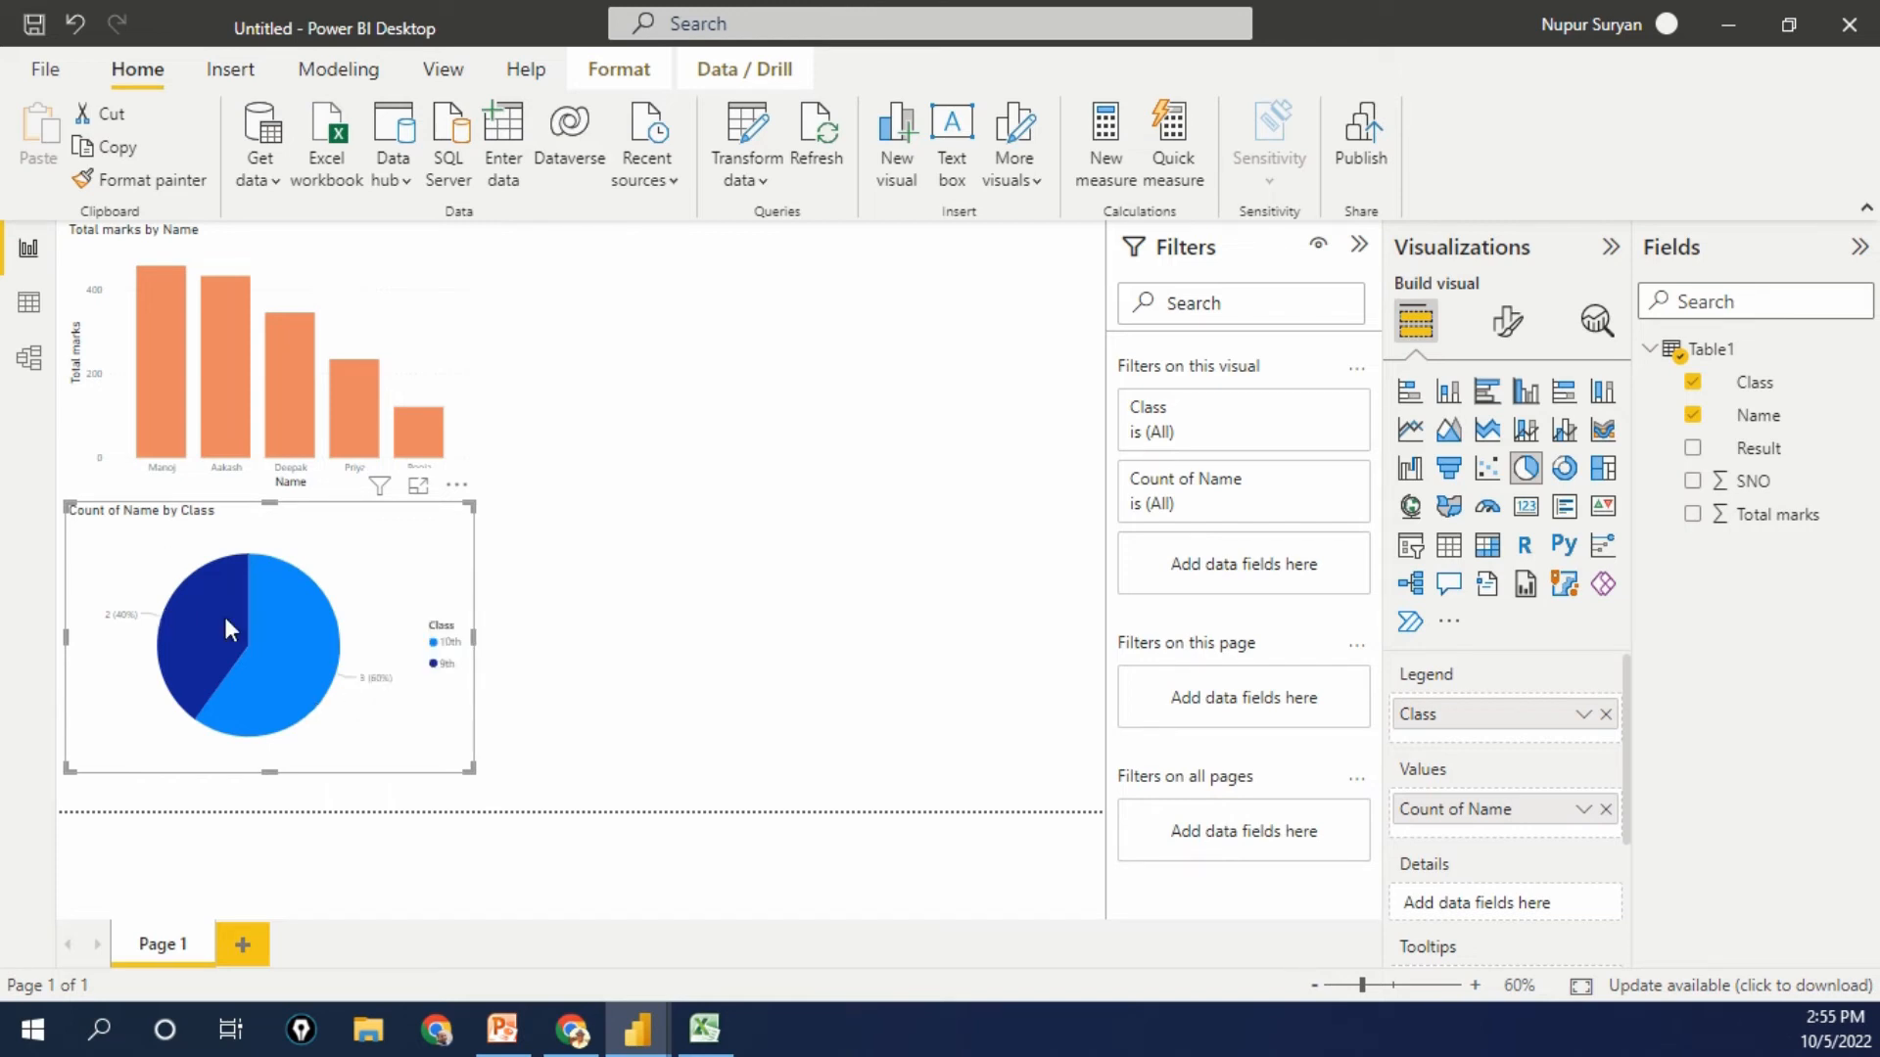
mouse_move(218, 619)
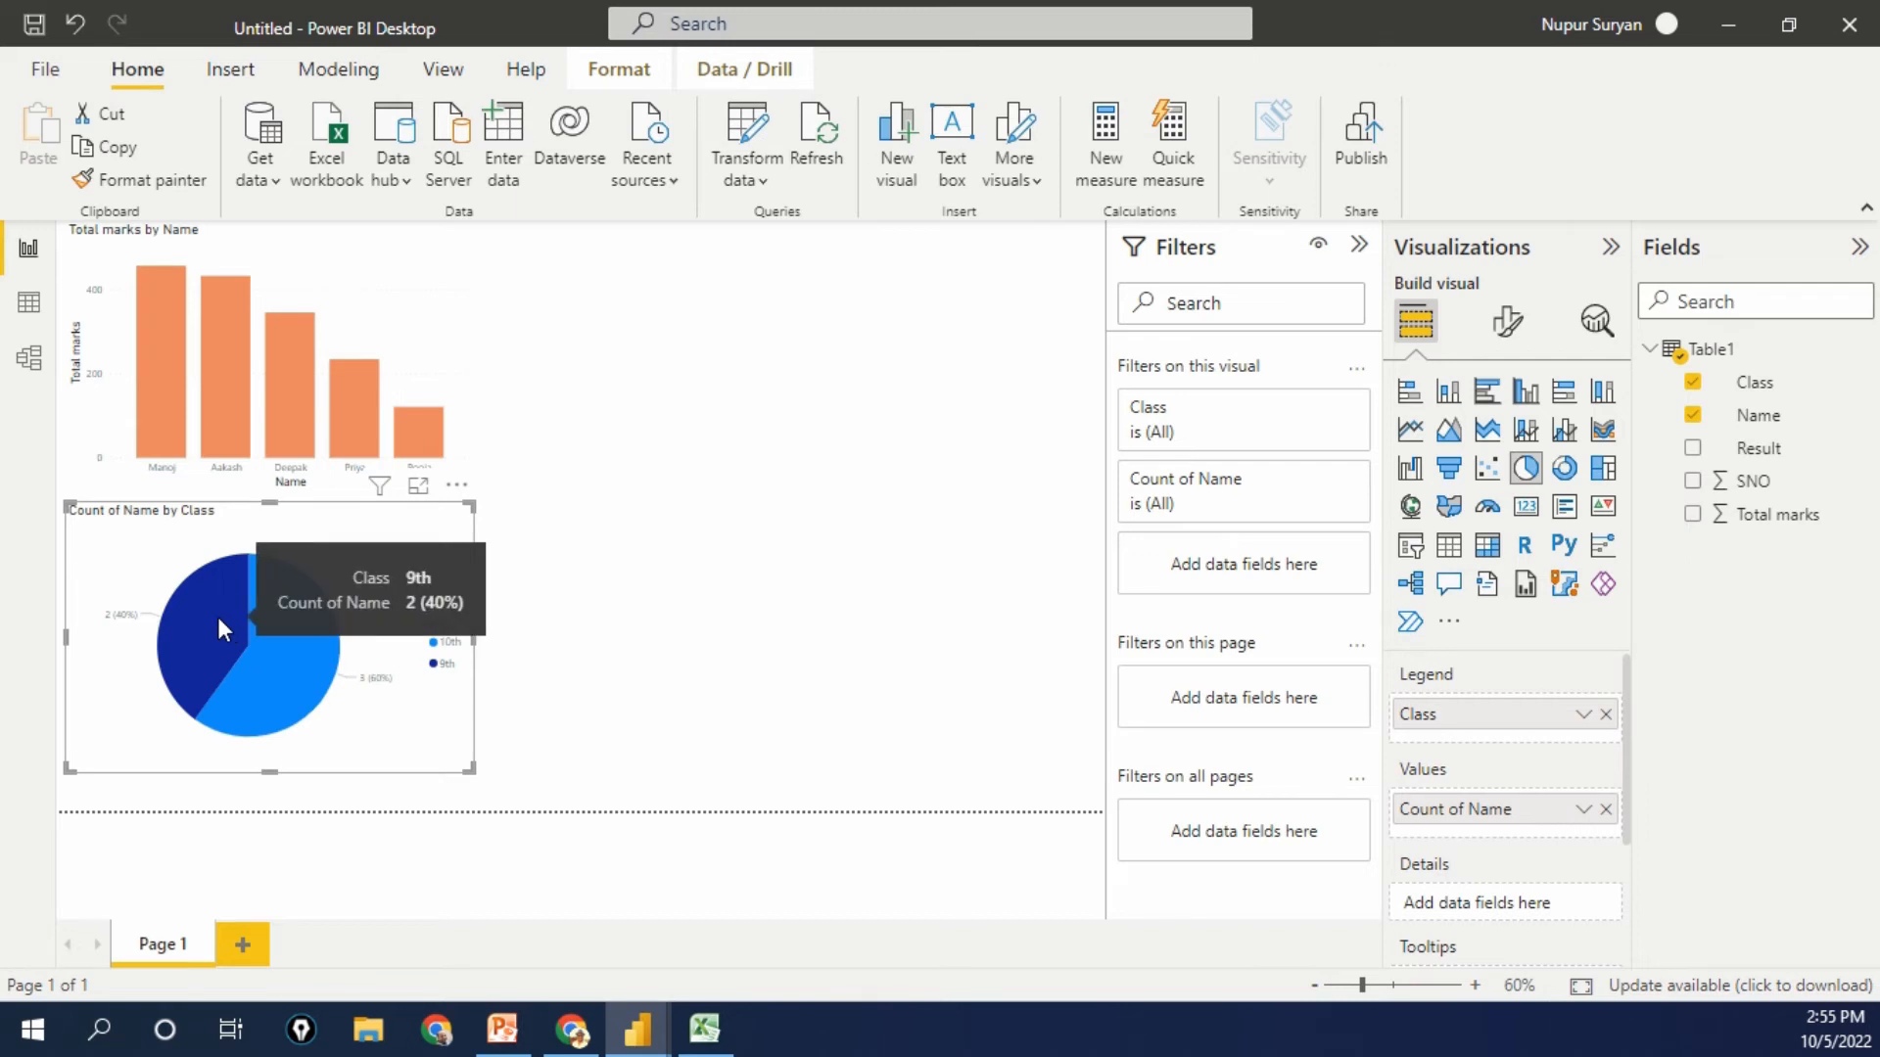
mouse_move(281, 669)
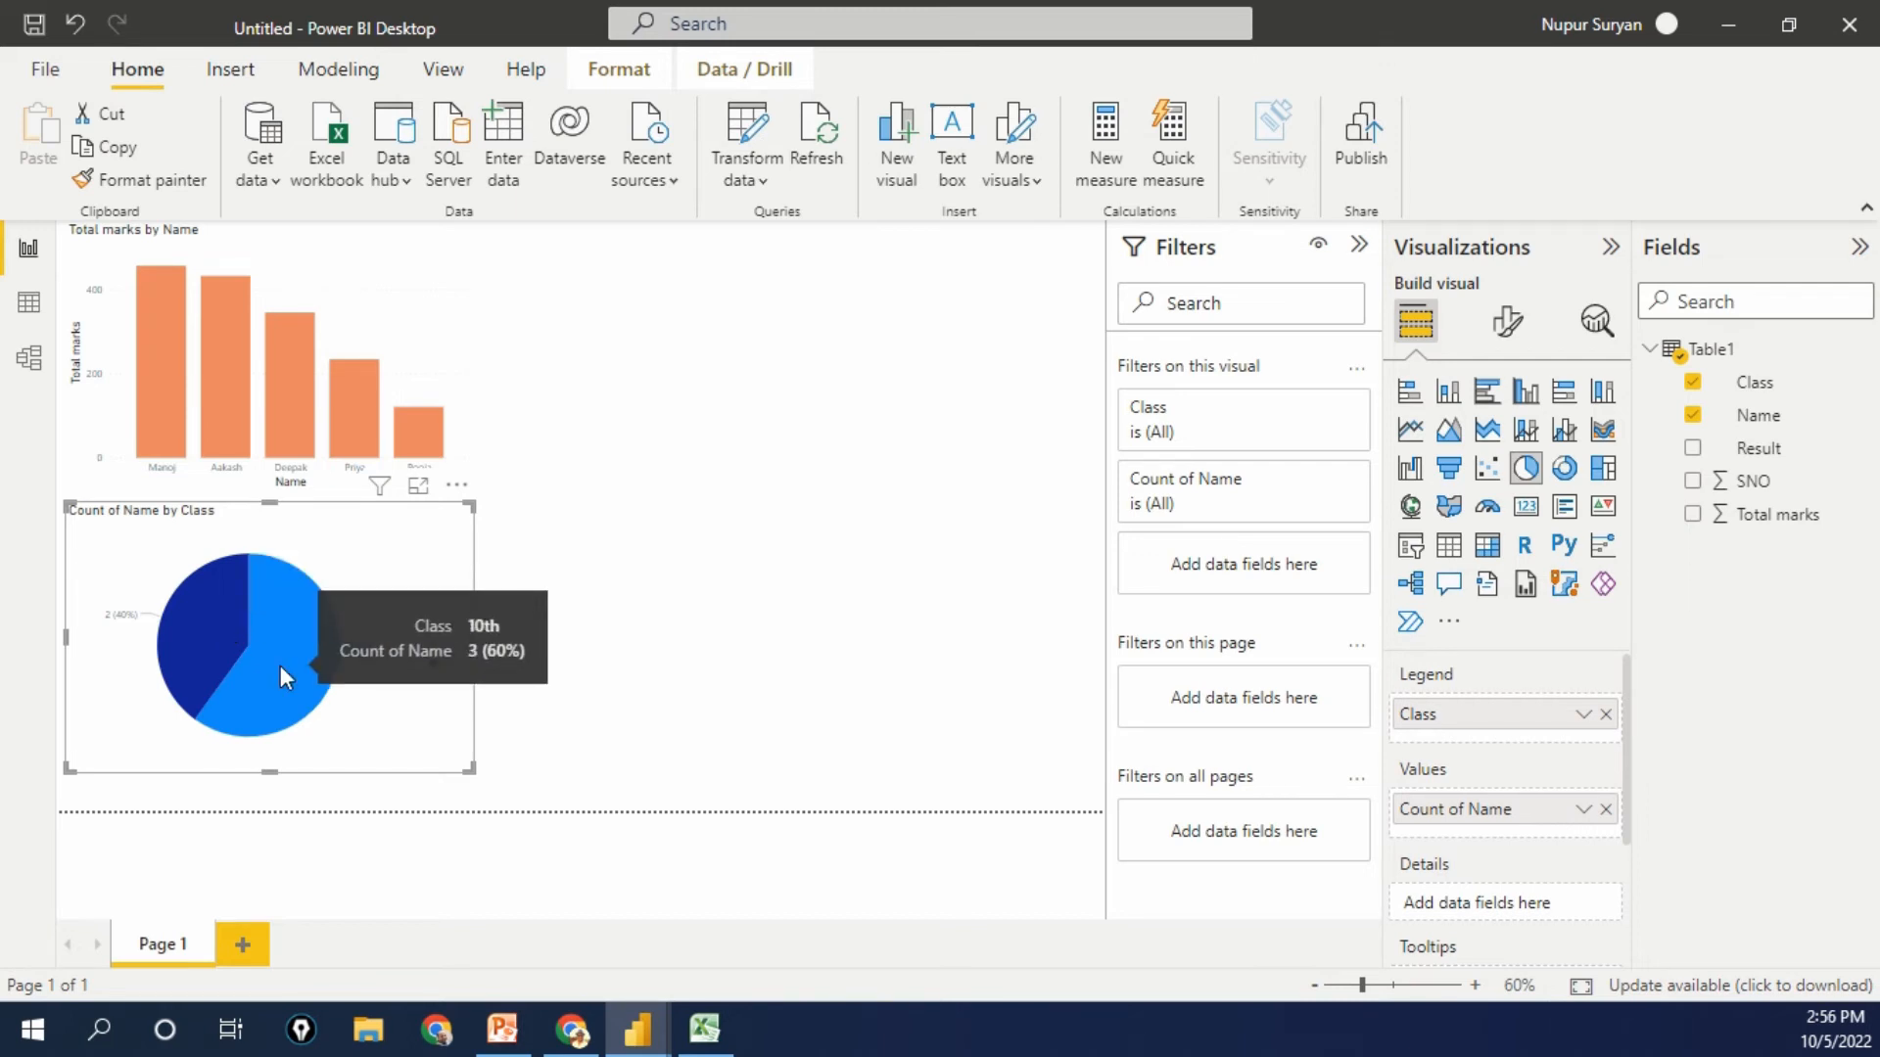
Step: Add a second pie chart beside the column chart with Result as the legend and the count of Name as values
click(725, 667)
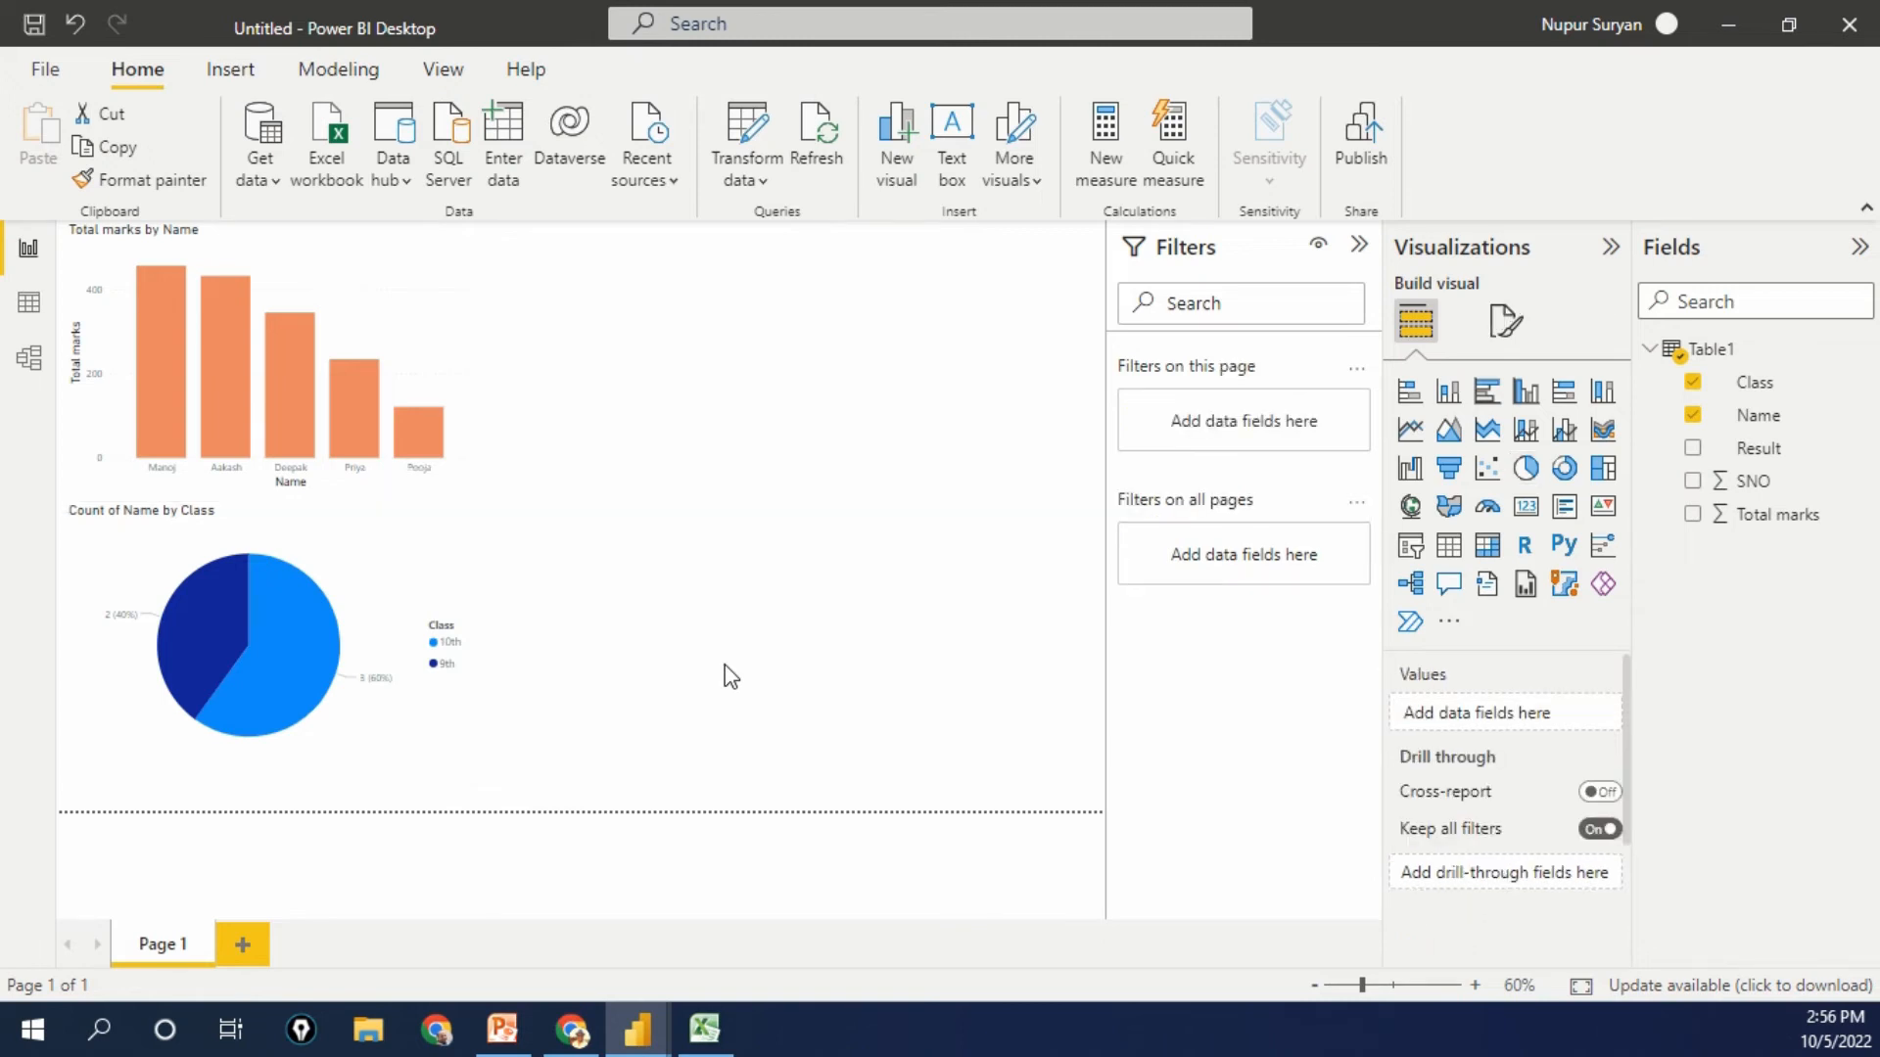
click(1525, 470)
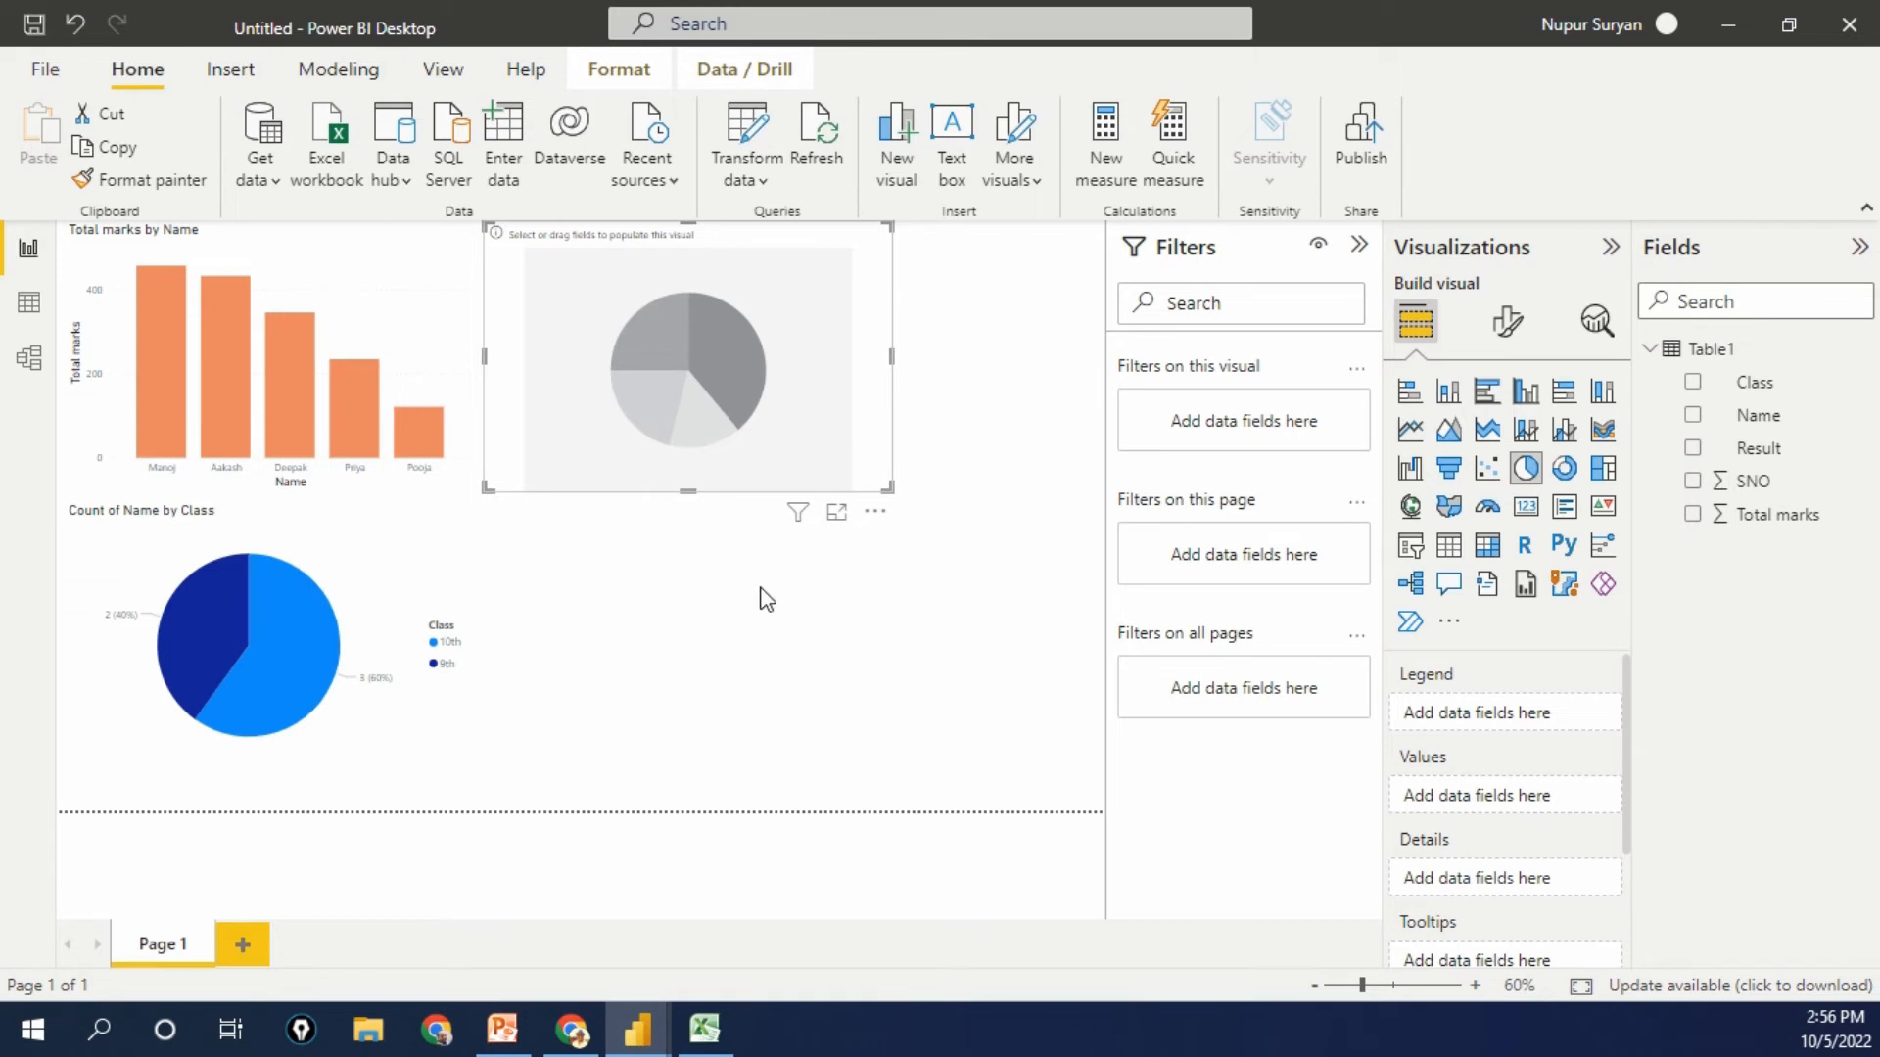
click(1694, 419)
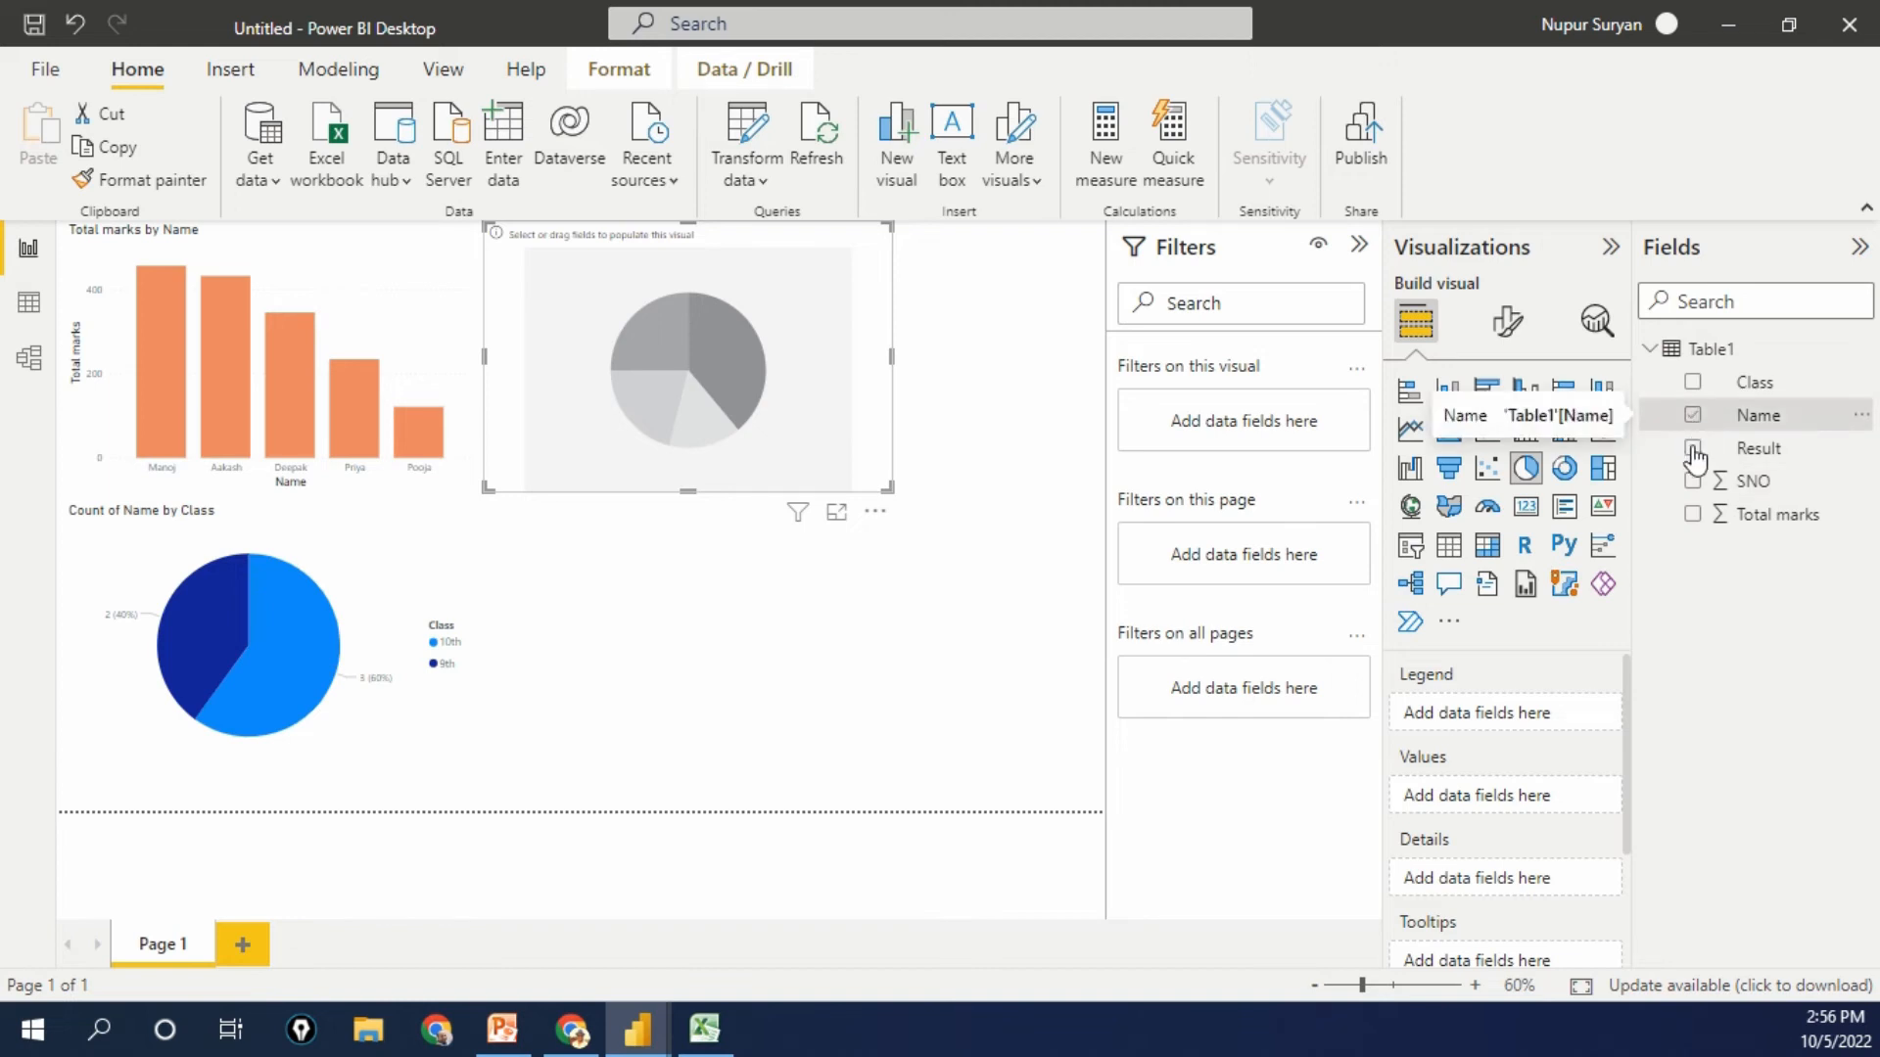
click(1694, 450)
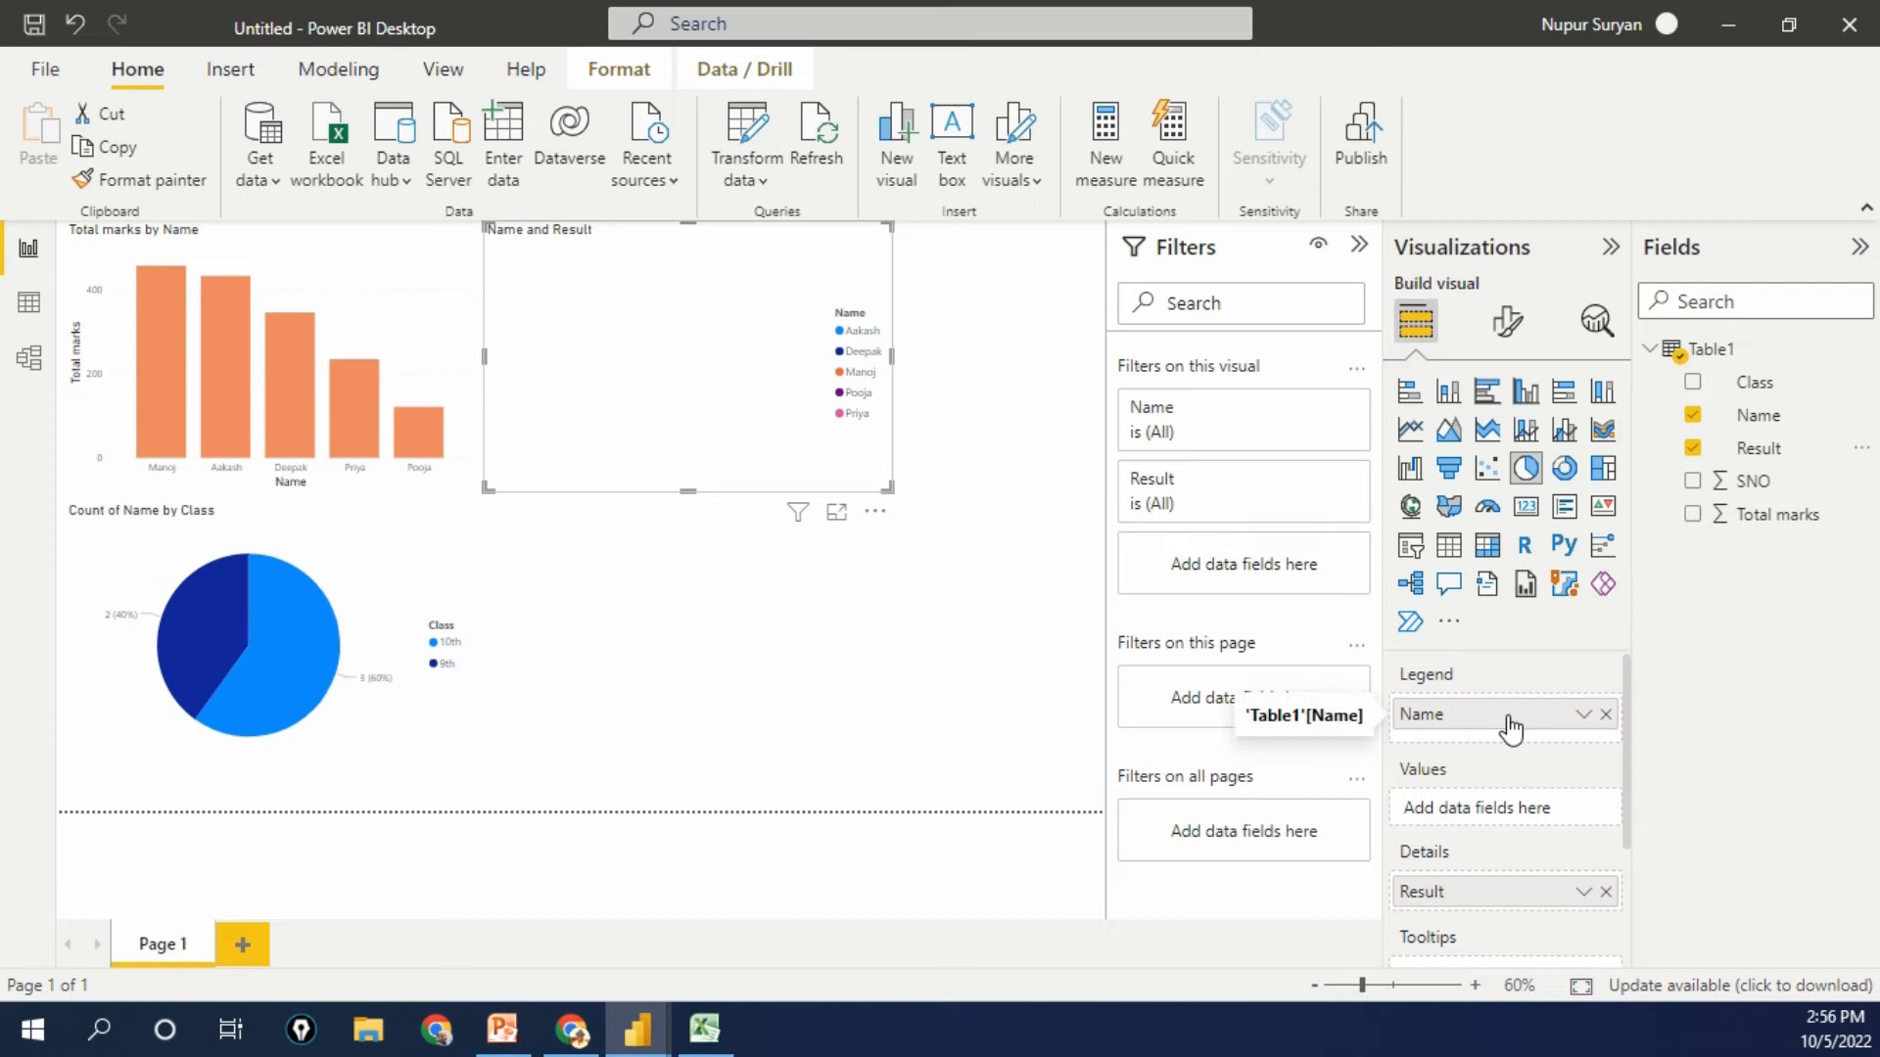
mouse_move(1510, 729)
mouse_down()
mouse_move(1519, 866)
mouse_move(1516, 725)
mouse_up()
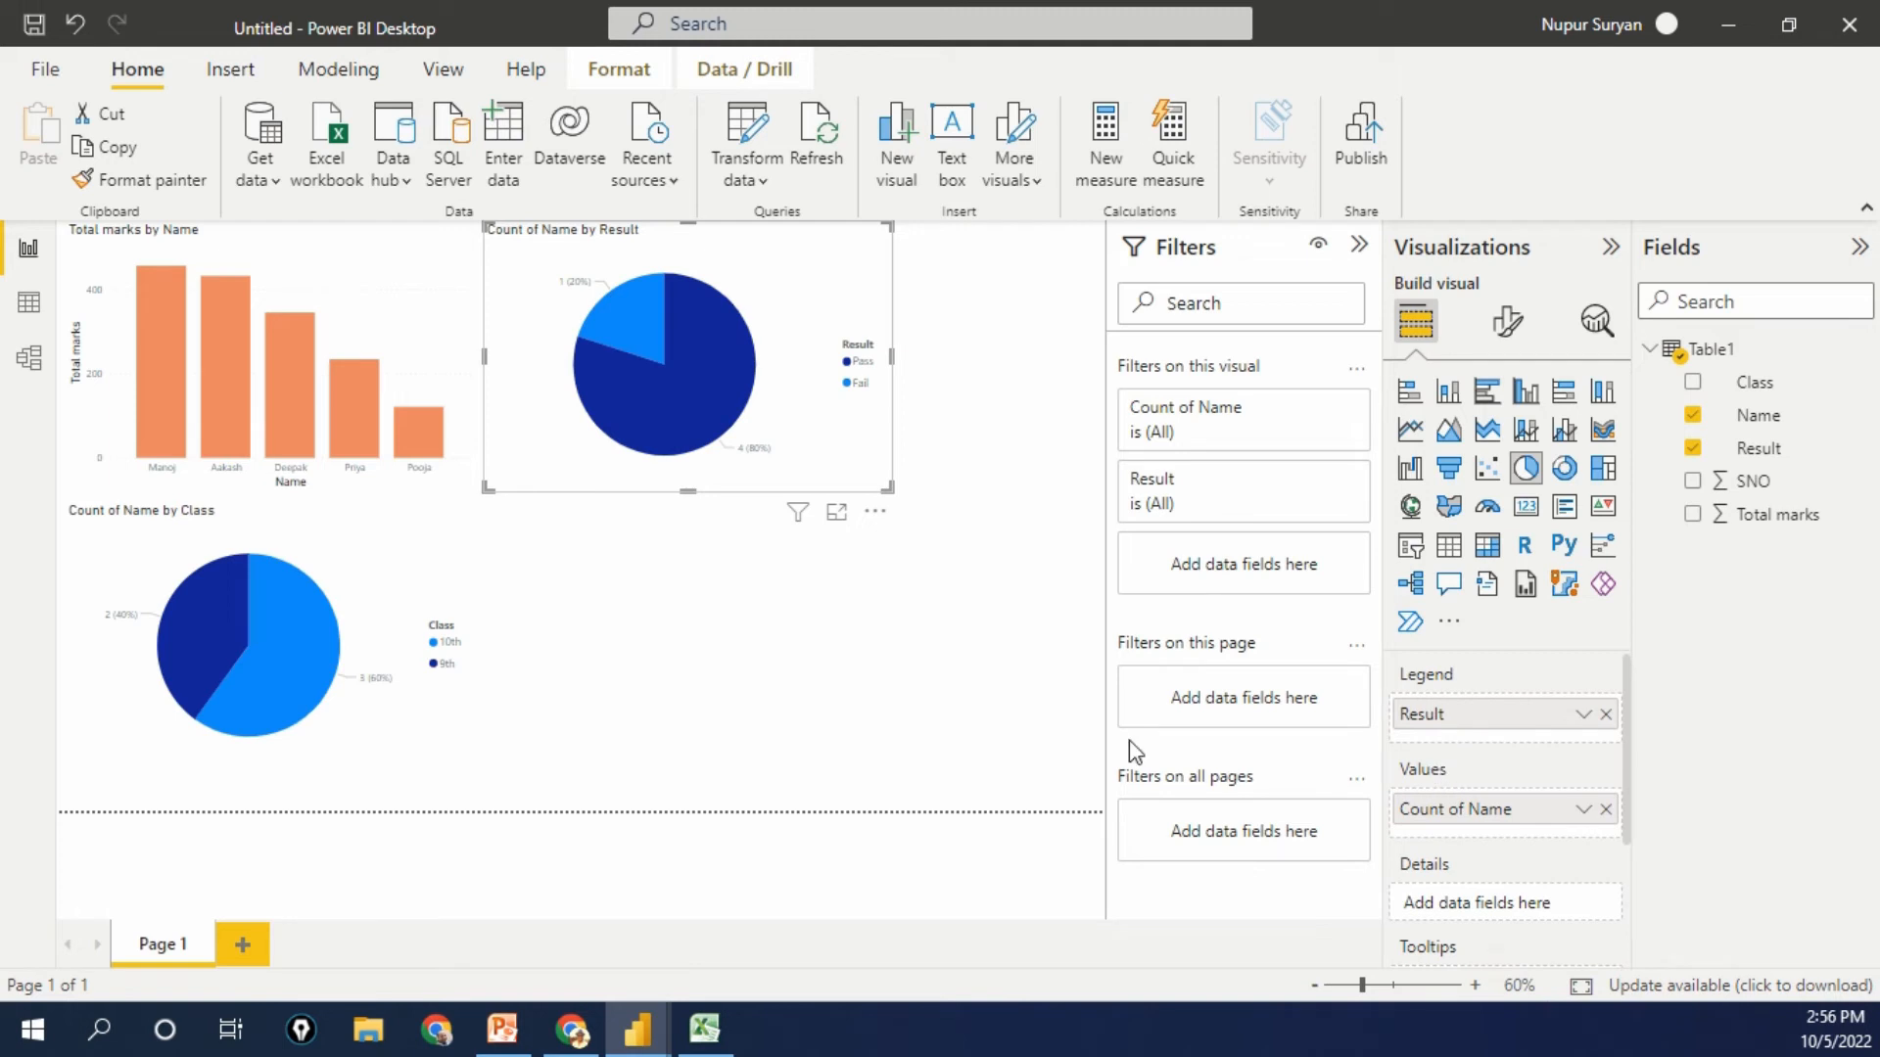
mouse_move(839, 462)
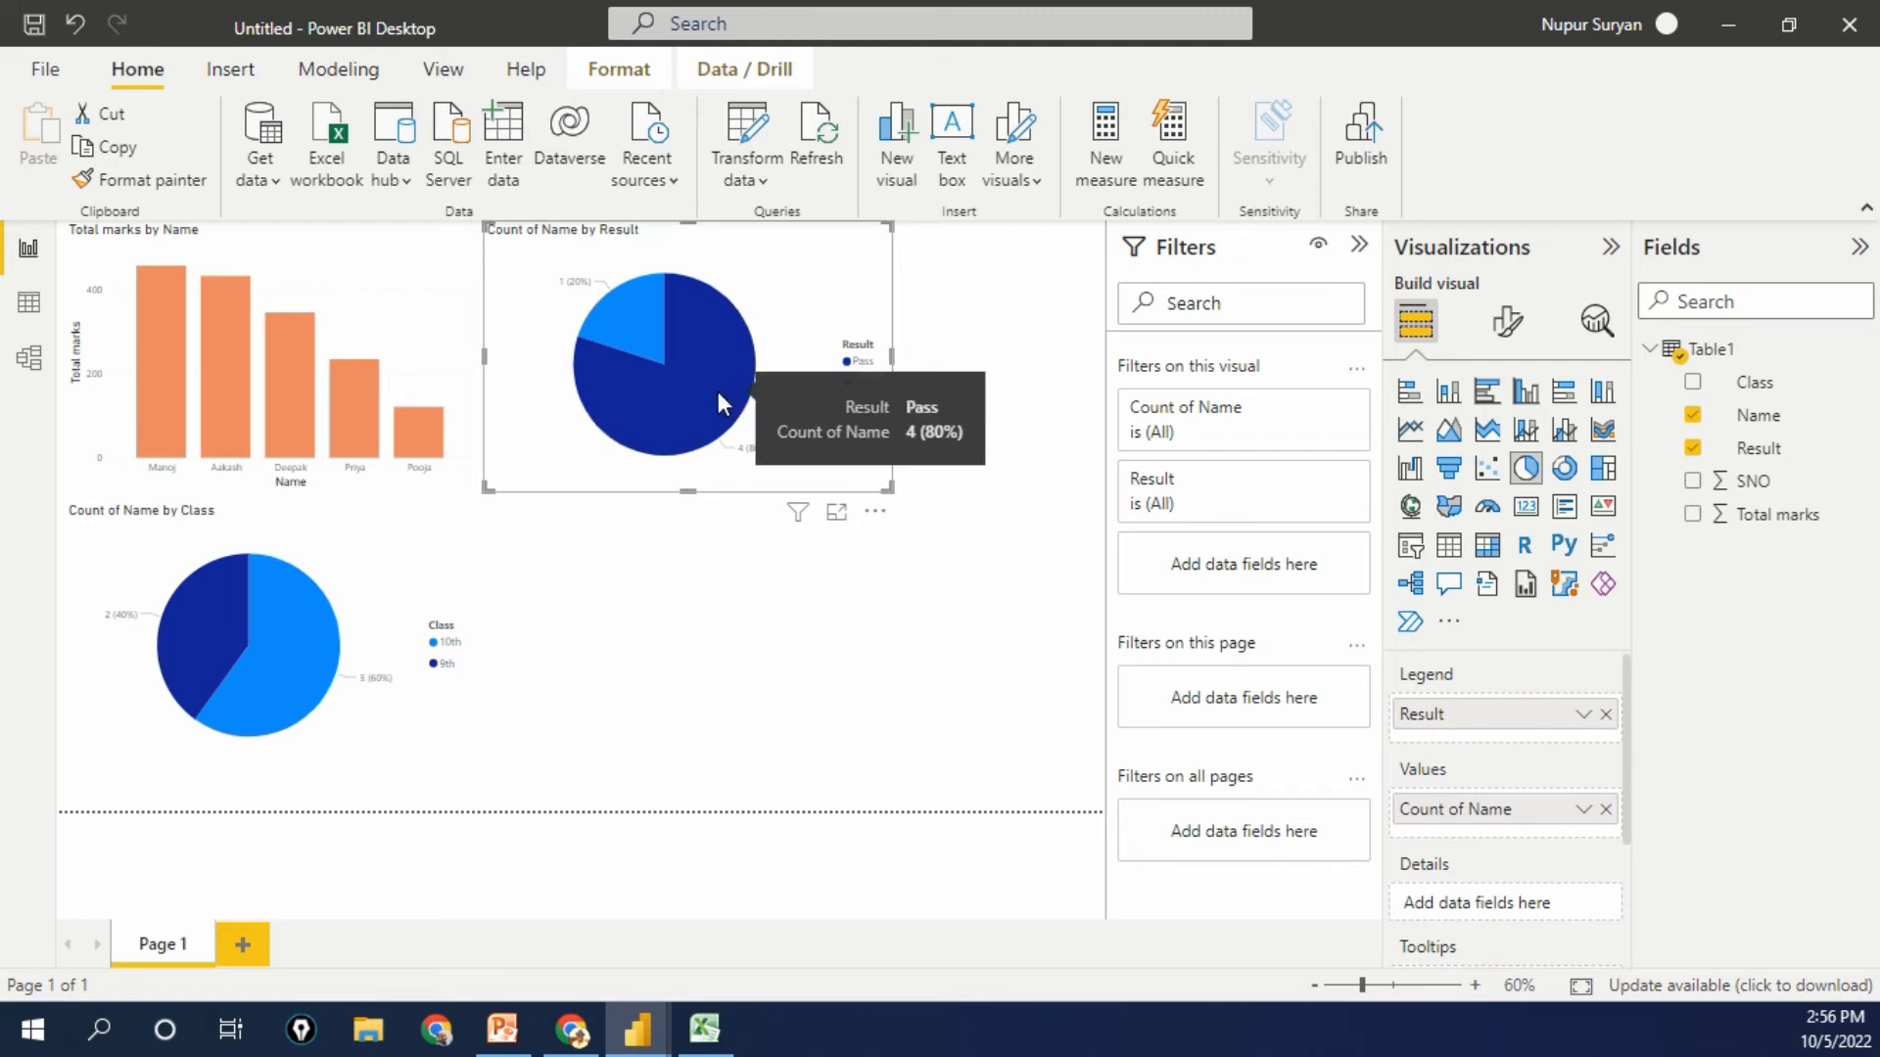
mouse_move(630, 327)
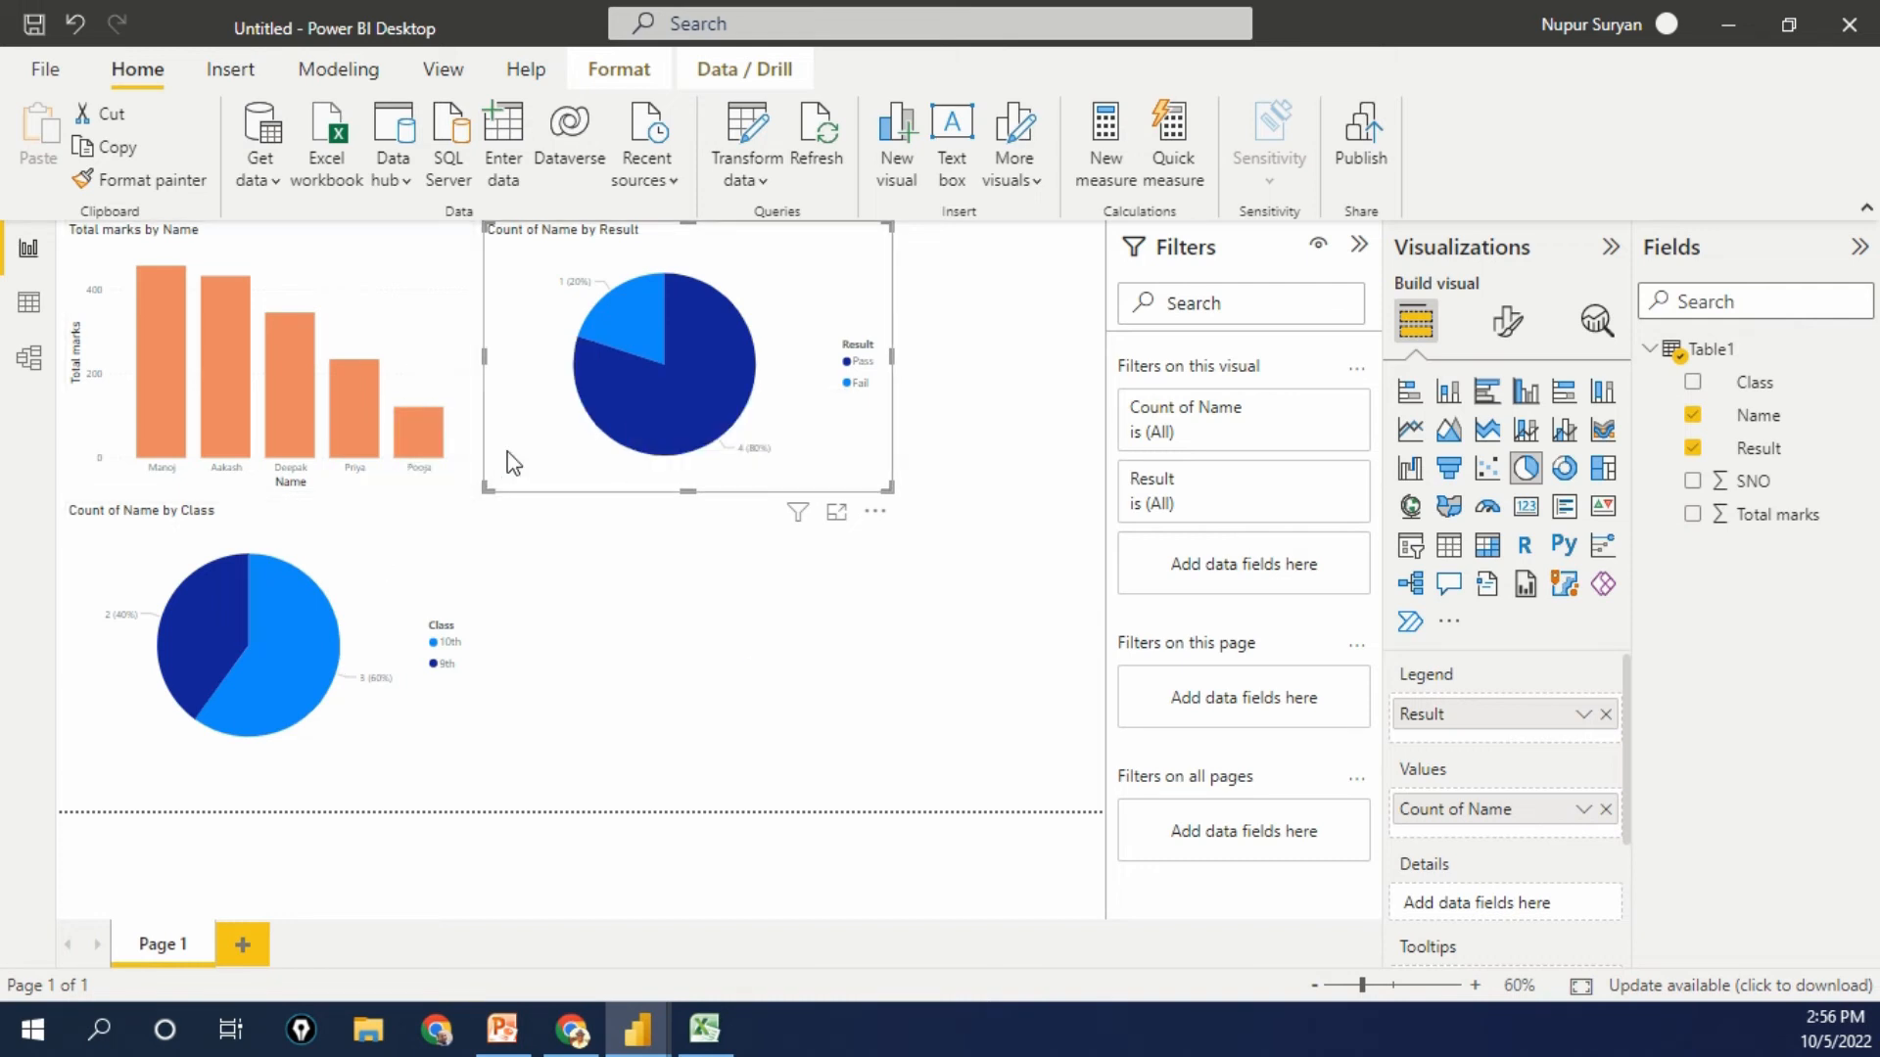
click(545, 529)
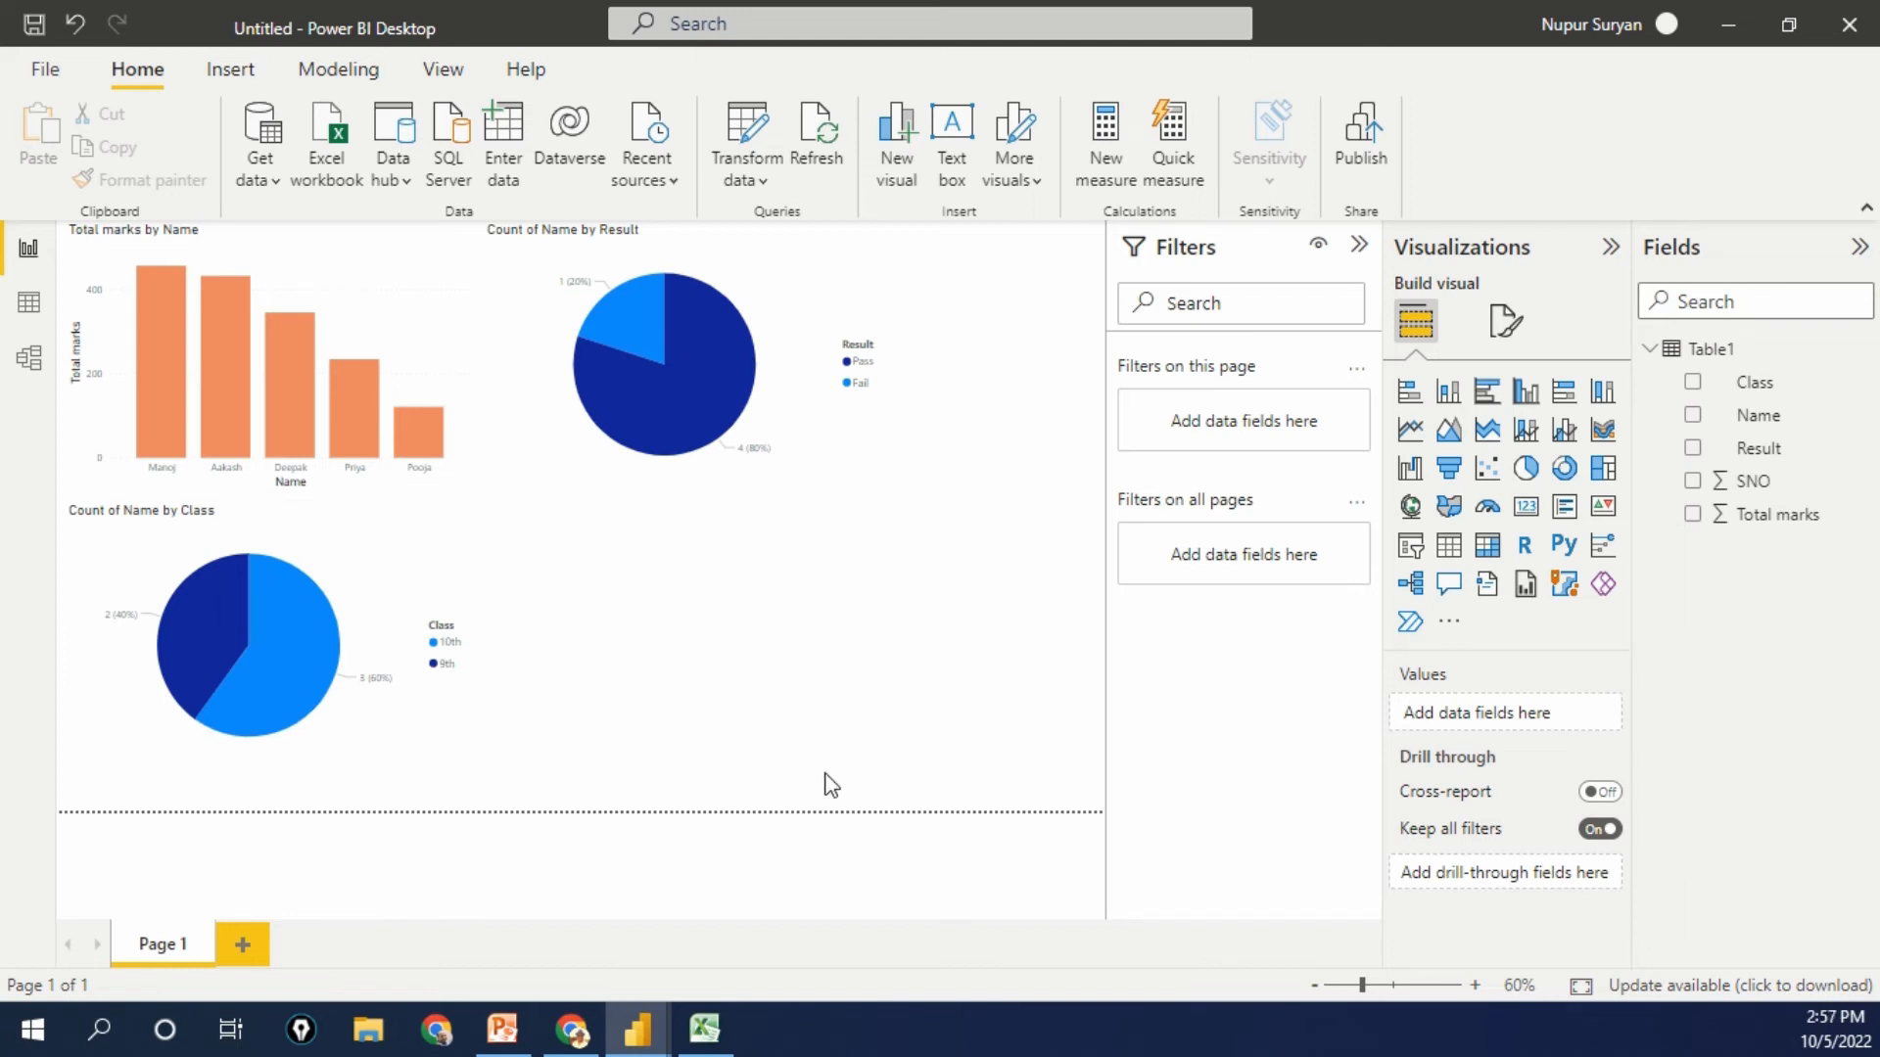
Step: Switch to the PowerPoint presentation and read slide 9, "What we will learn"
click(516, 1045)
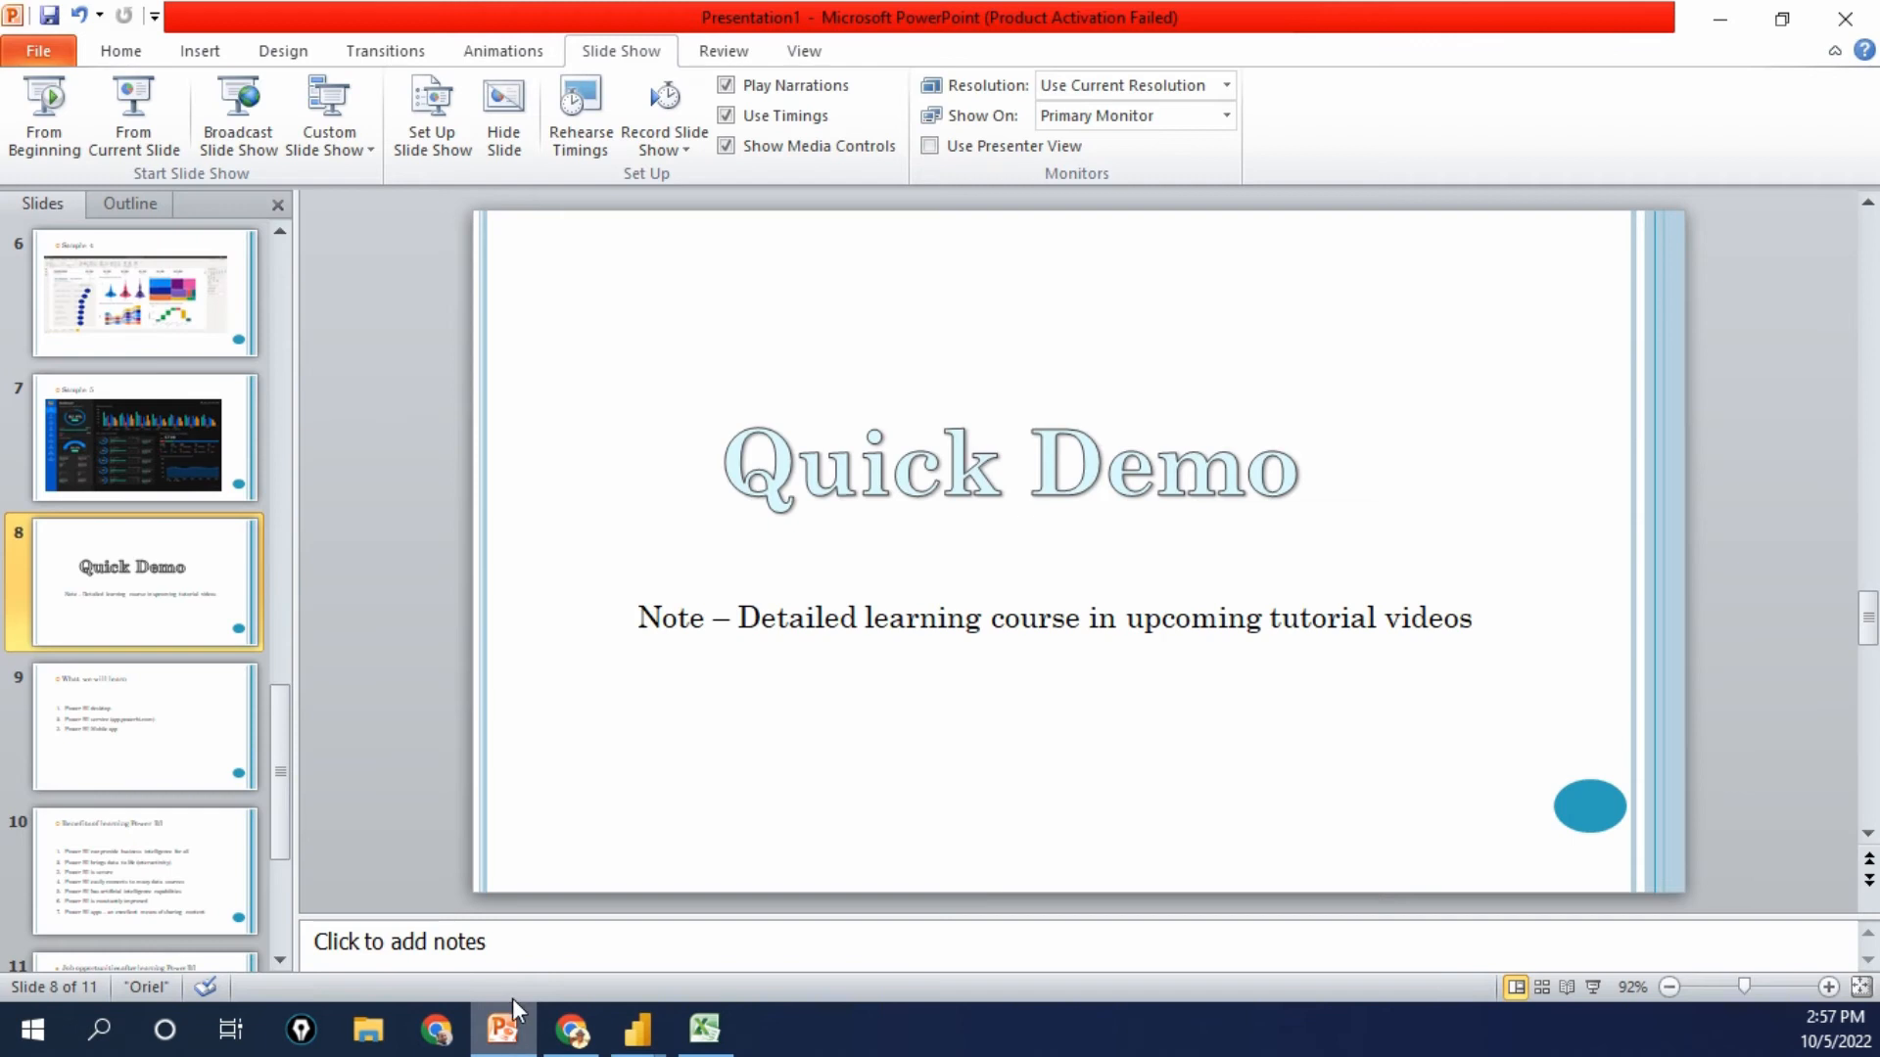
click(168, 722)
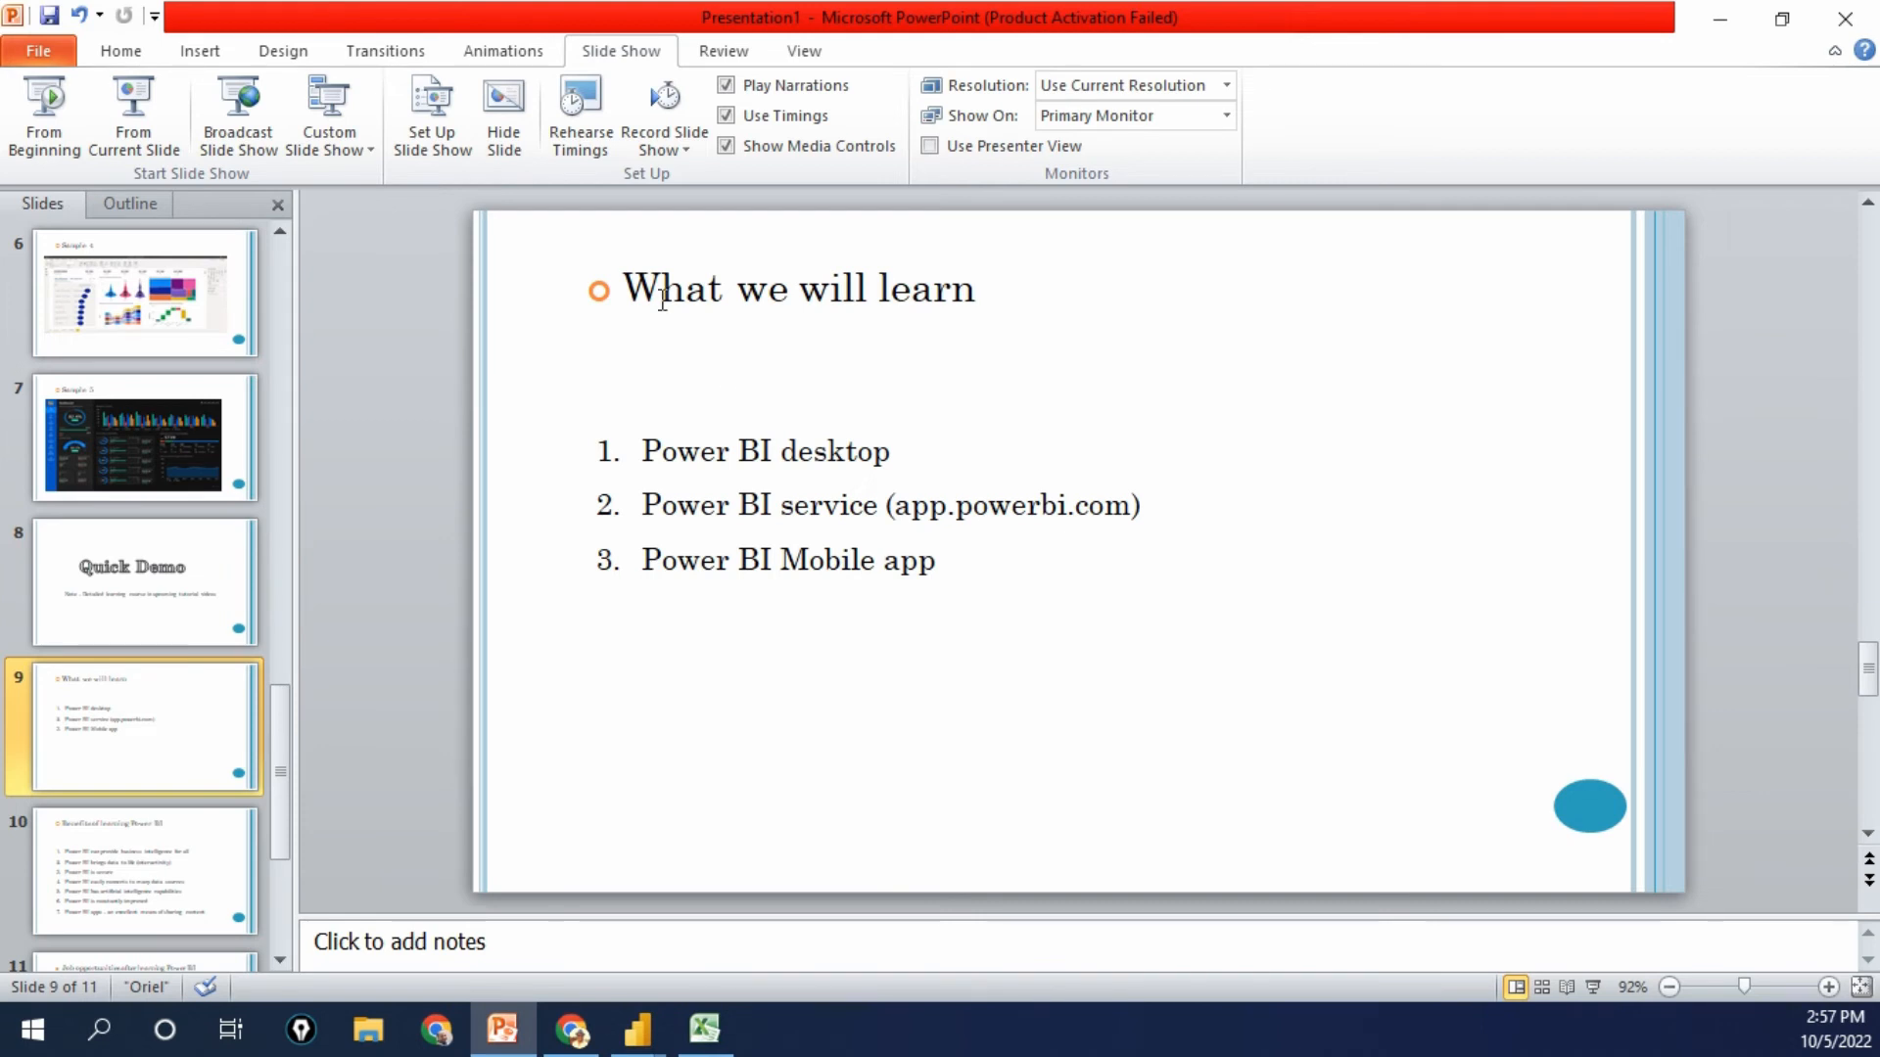
click(893, 462)
key(Escape)
key(Escape)
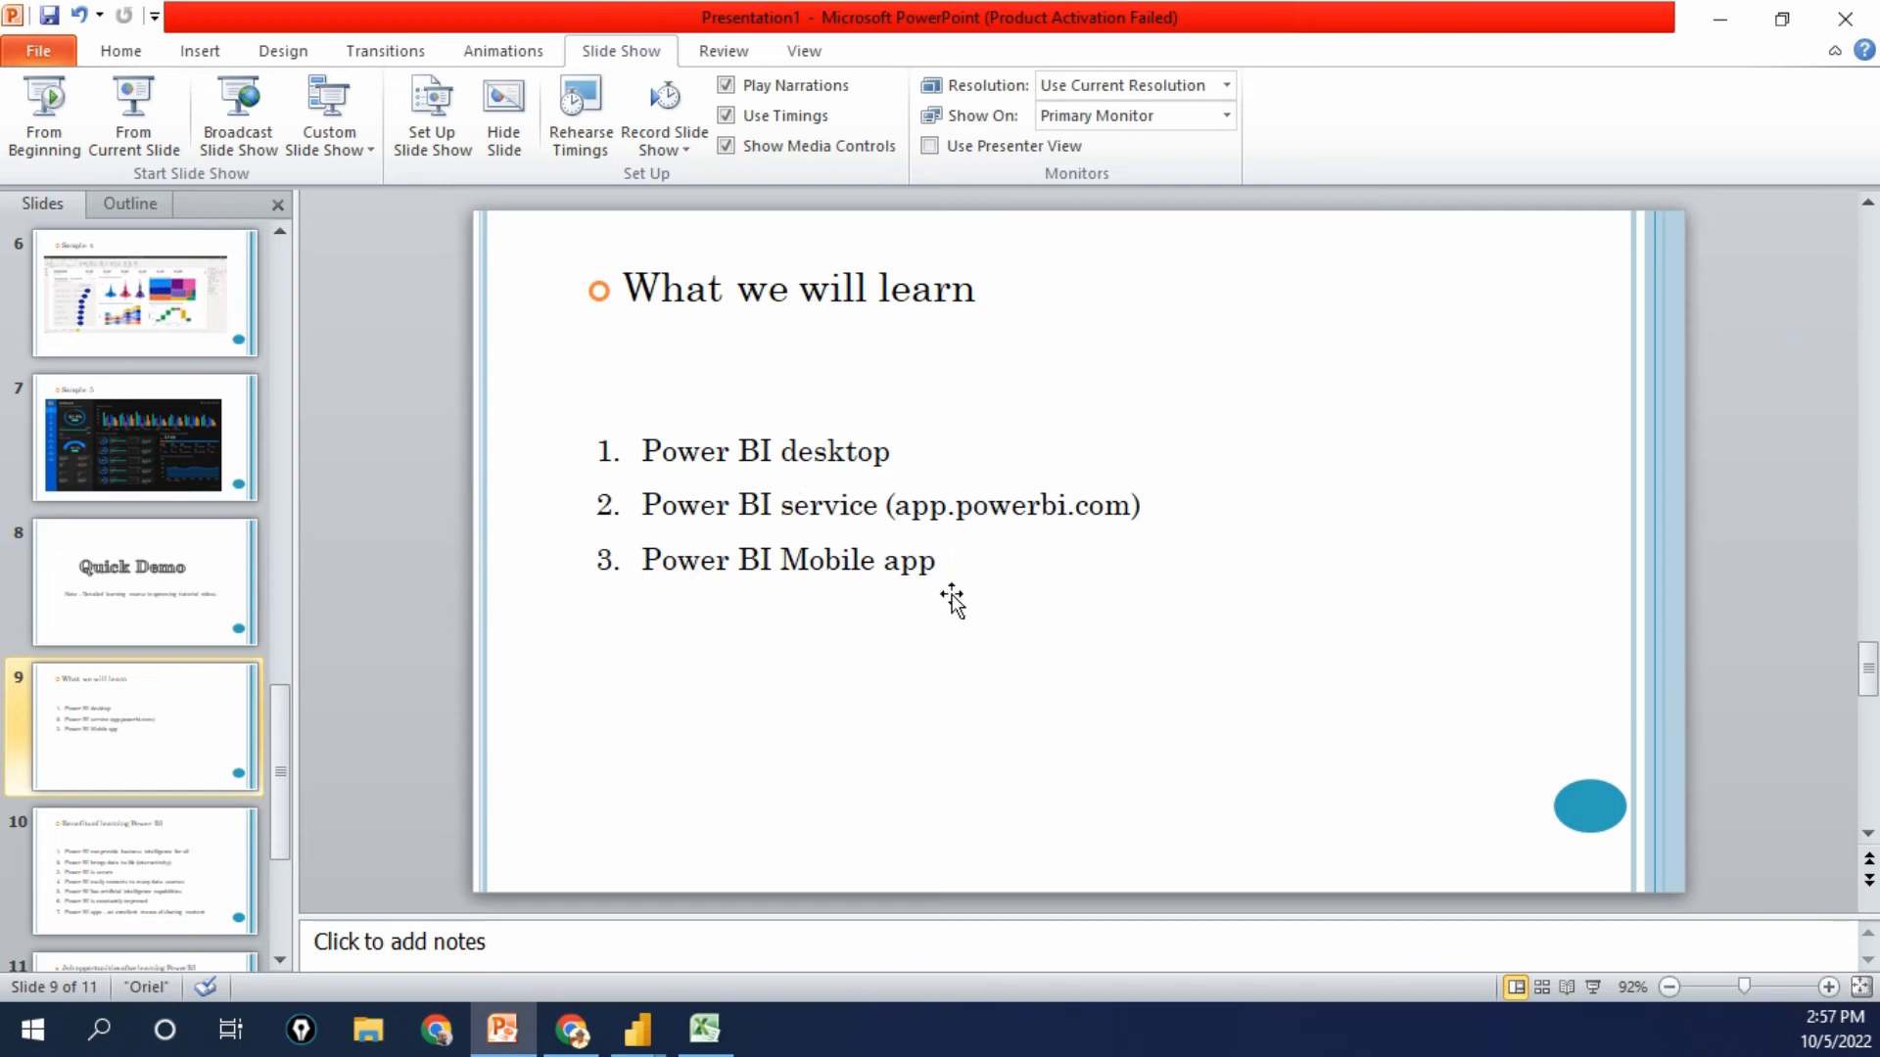
mouse_move(649, 1040)
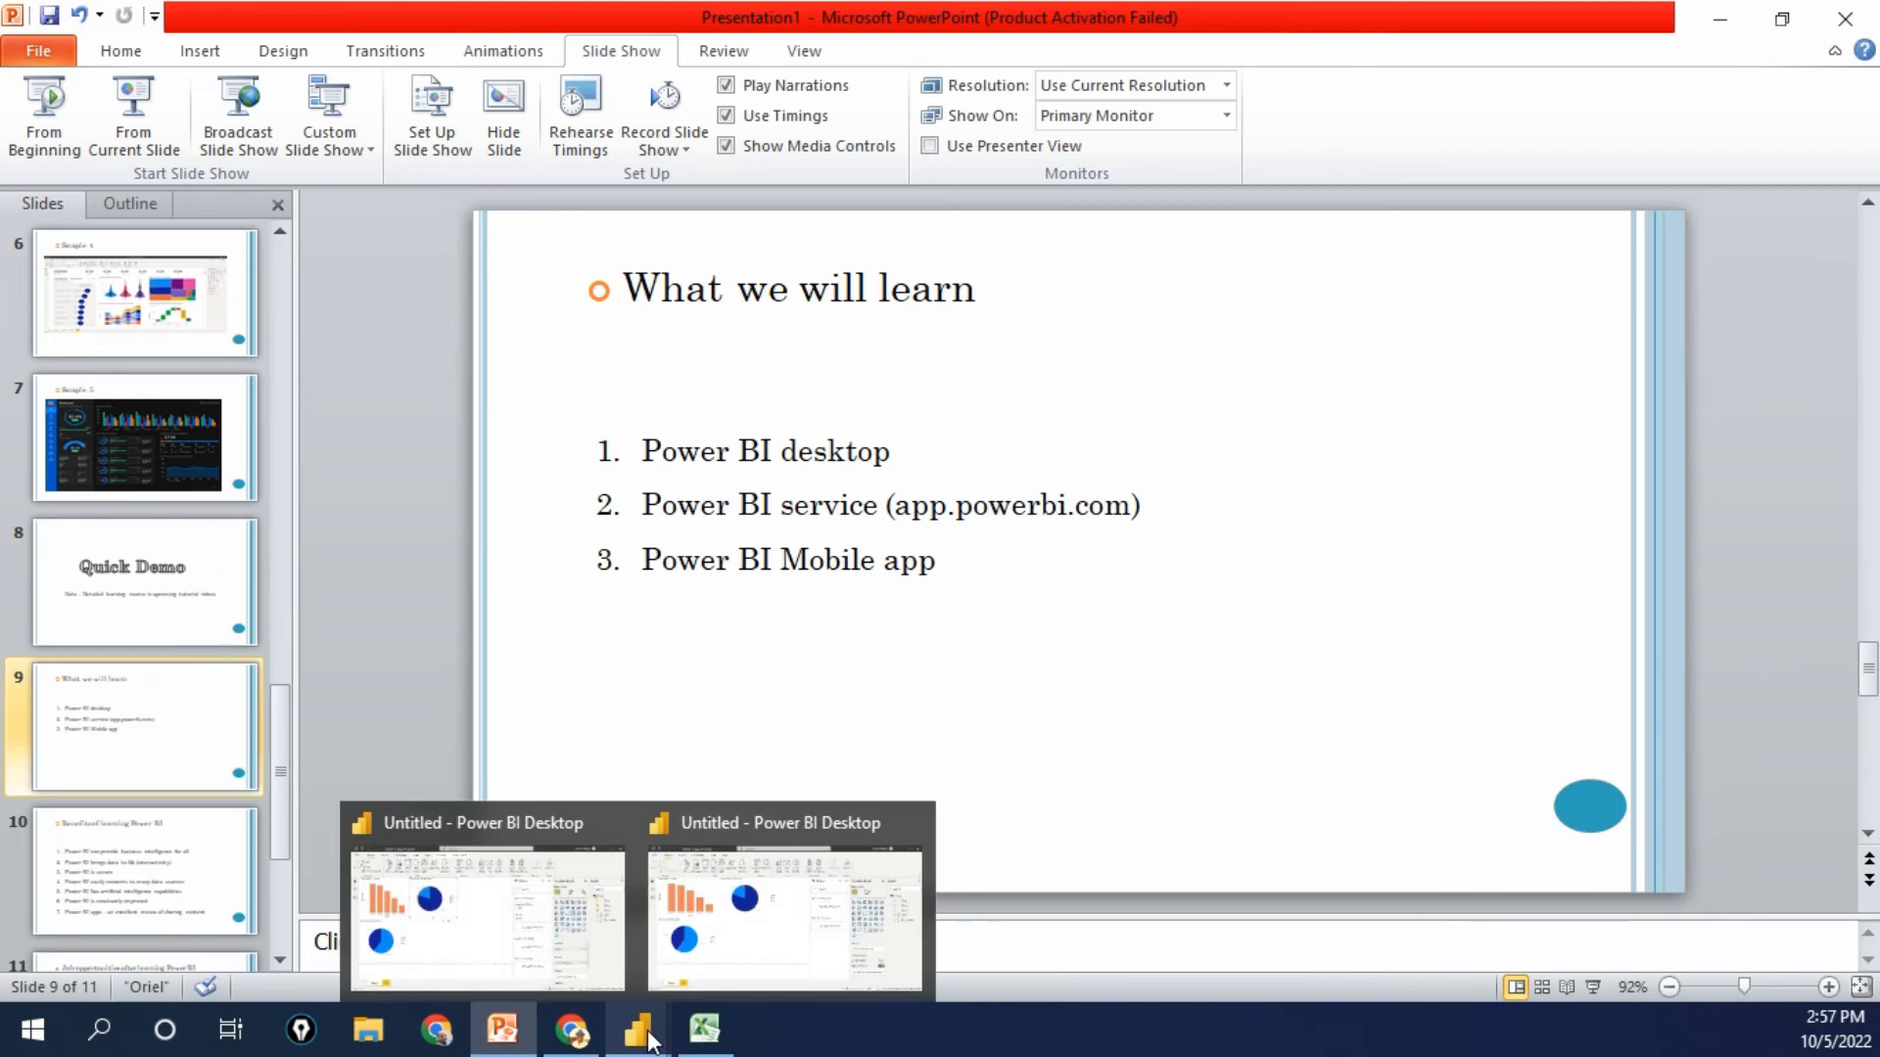